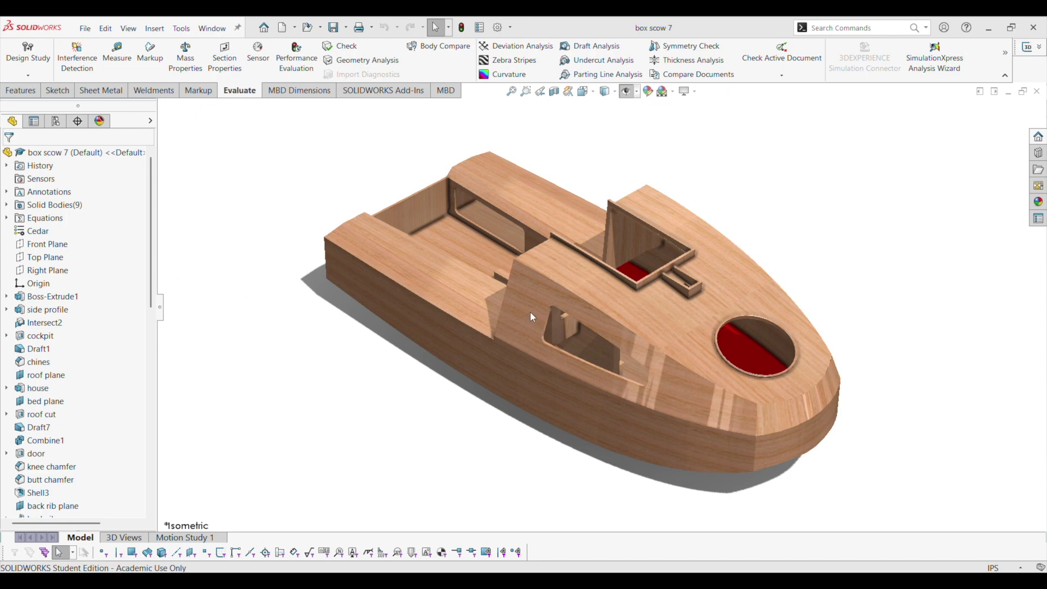
Roll the boat model's feature history back to just after Boss-Extrude1.
{"action": "middle_click_drag", "start_coordinate": [533, 300], "coordinate": [554, 289]}
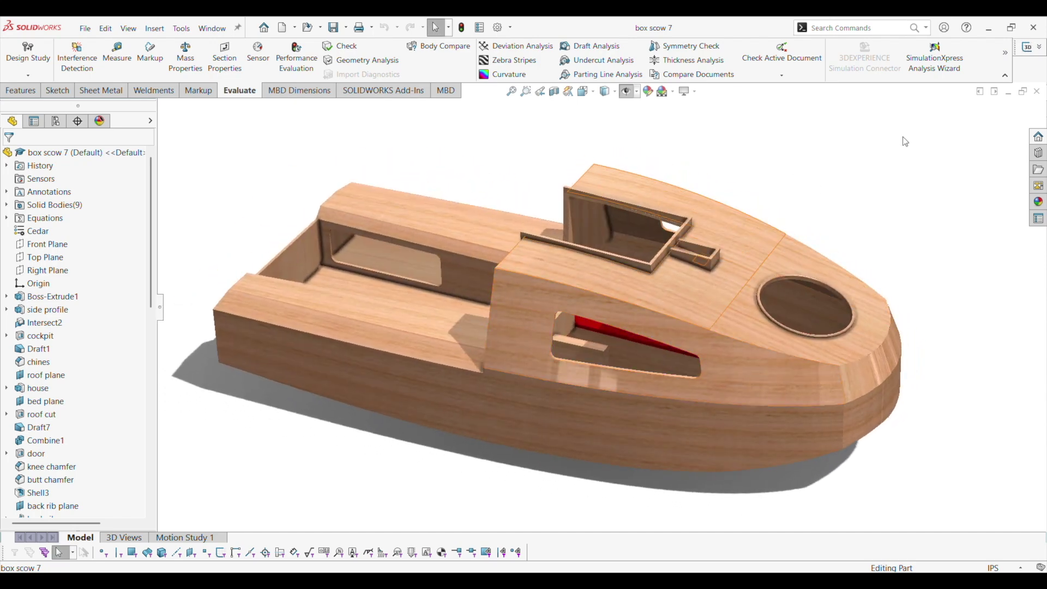
{"action": "key", "text": "space"}
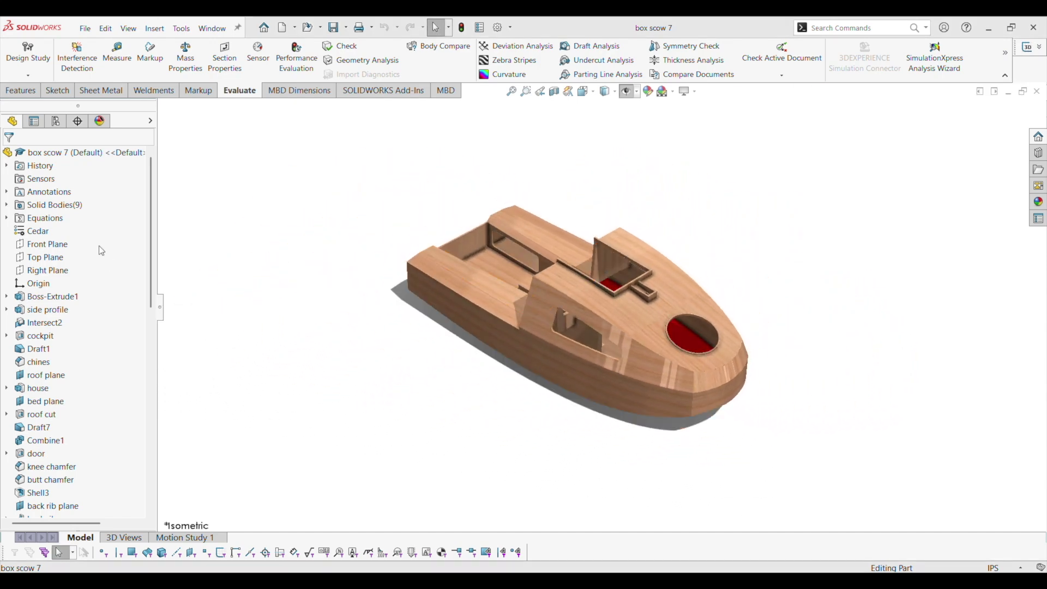
{"action": "left_click_drag", "start_coordinate": [154, 298], "coordinate": [177, 538]}
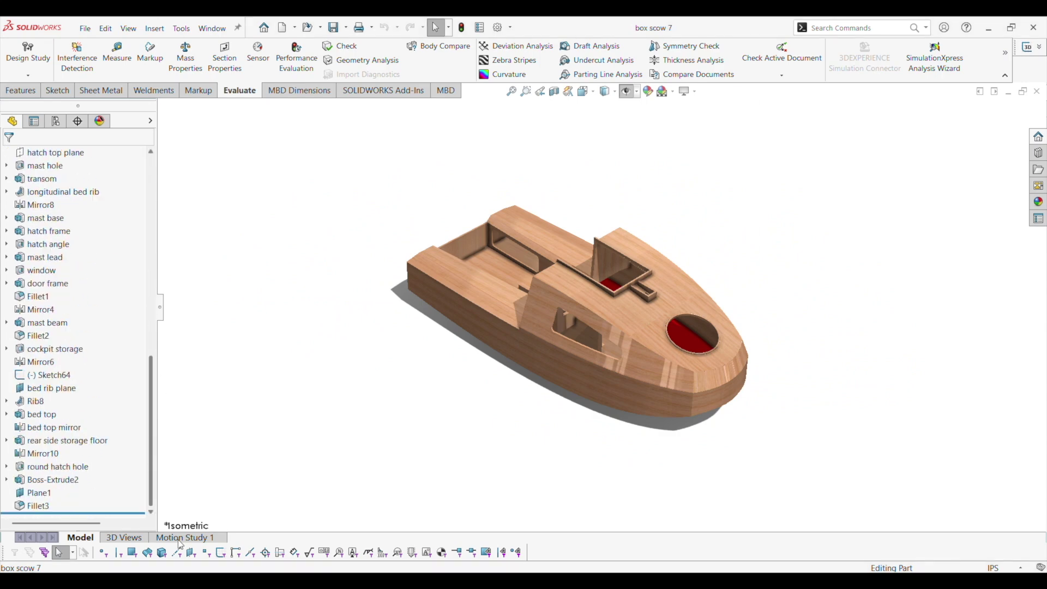
{"action": "left_click_drag", "start_coordinate": [118, 518], "coordinate": [104, 301]}
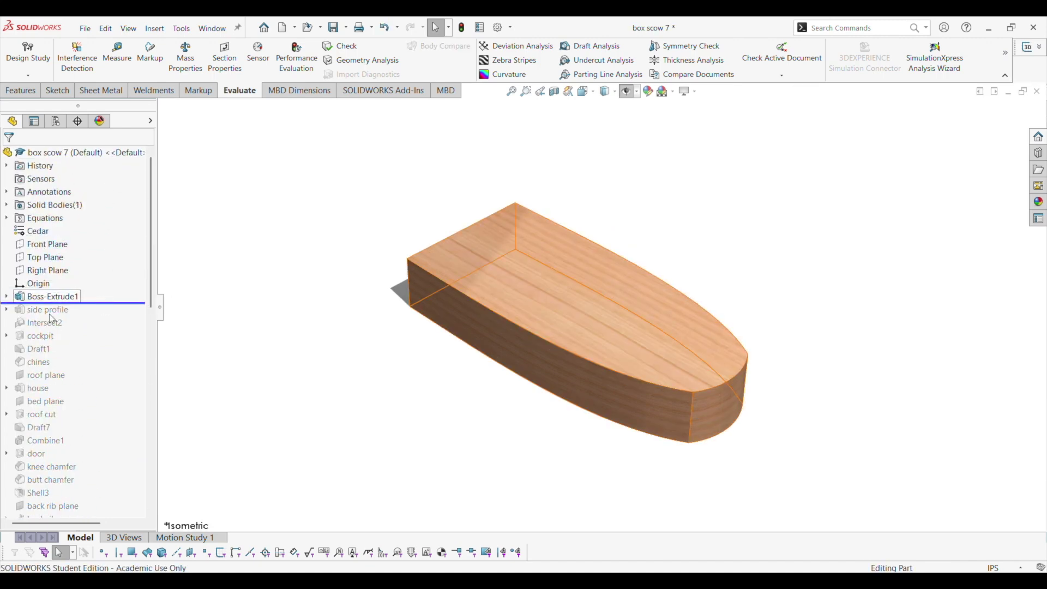
Open Boss-Extrude1's sketch to review the dimensioned hull outline from above, and close it without changes.
{"action": "left_click", "coordinate": [7, 296]}
{"action": "left_click", "coordinate": [44, 310]}
{"action": "double_click", "coordinate": [47, 311]}
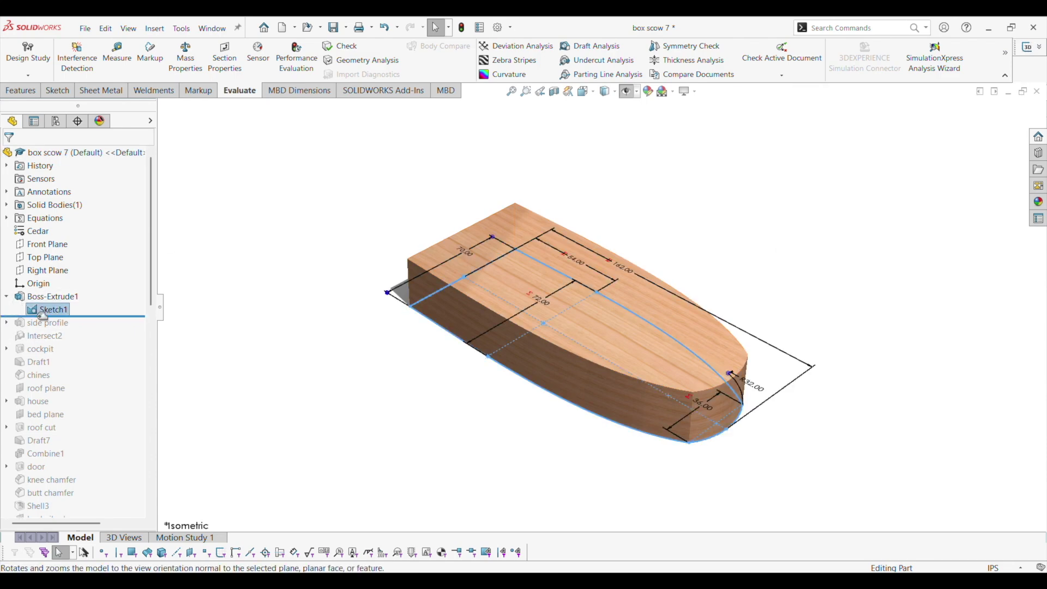
{"action": "left_click", "coordinate": [46, 311]}
{"action": "left_click", "coordinate": [58, 283]}
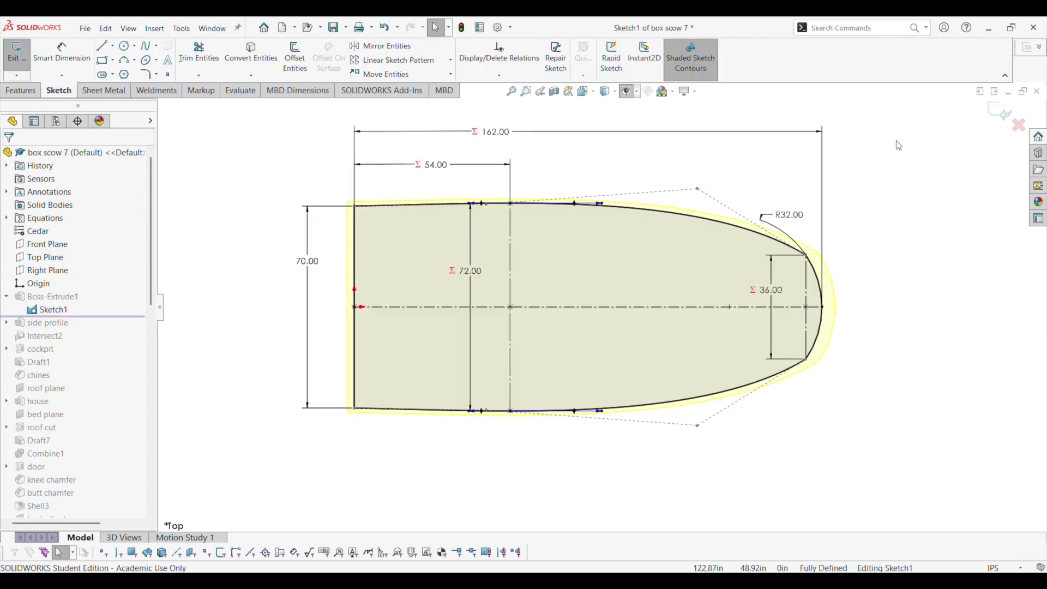
{"action": "left_click", "coordinate": [992, 114]}
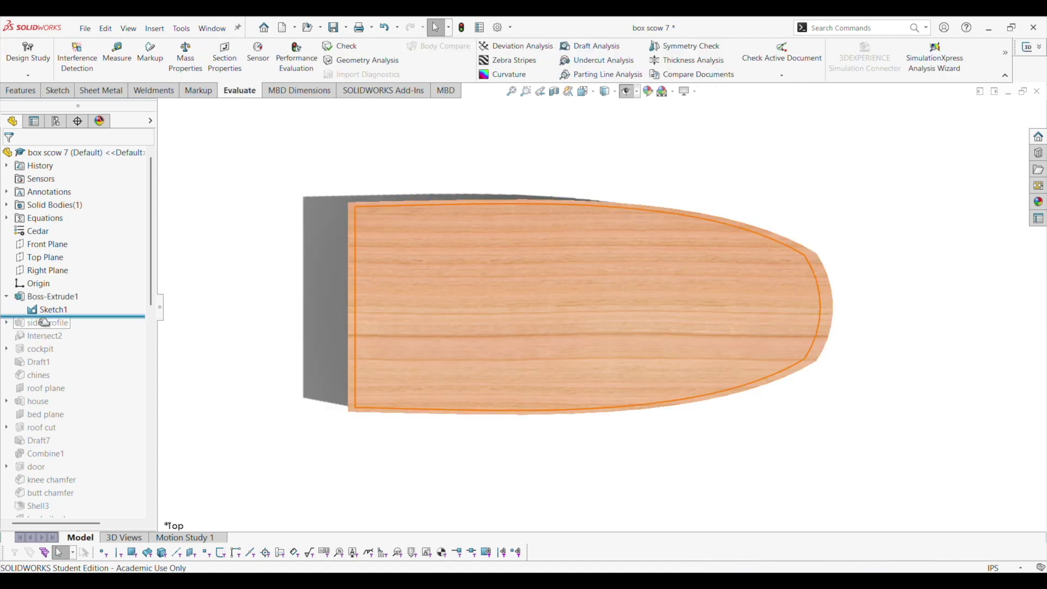
Roll the history forward past the side profile feature and show the model in Front view.
{"action": "key", "text": "space"}
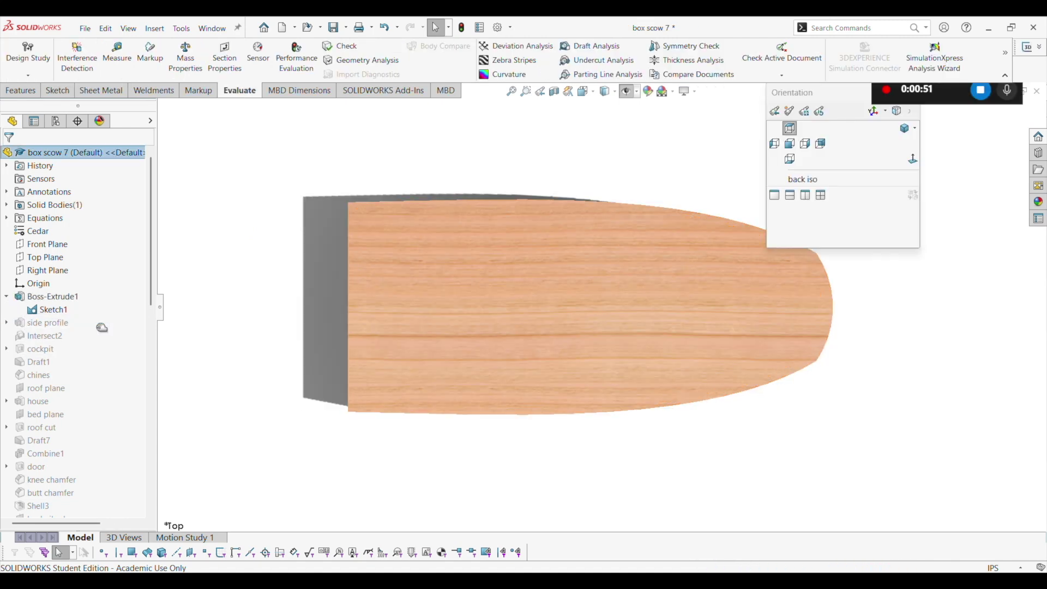
{"action": "left_click_drag", "start_coordinate": [101, 340], "coordinate": [101, 330]}
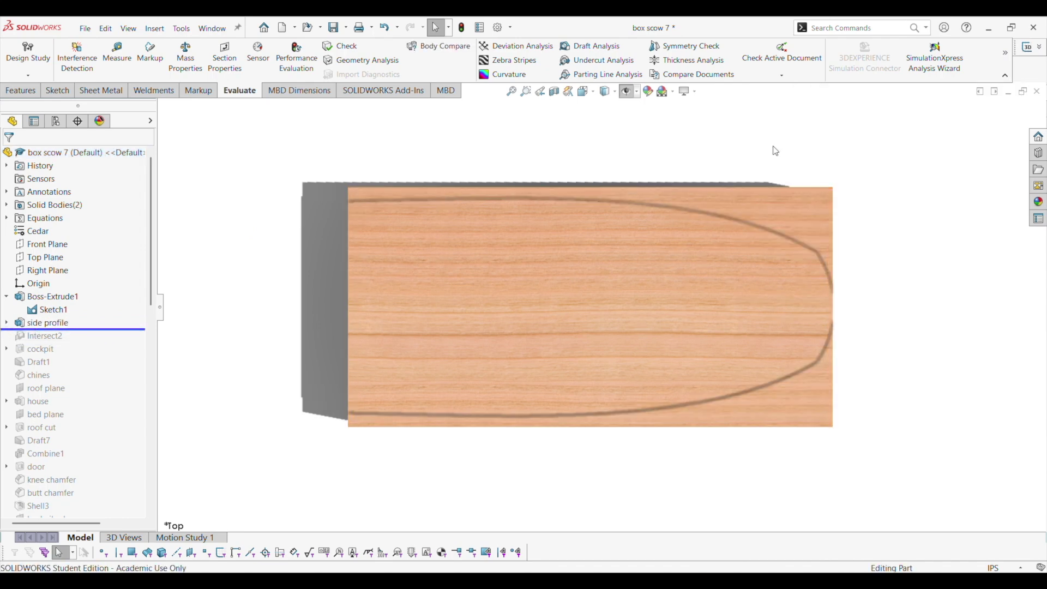
{"action": "key", "text": "ctrl+1"}
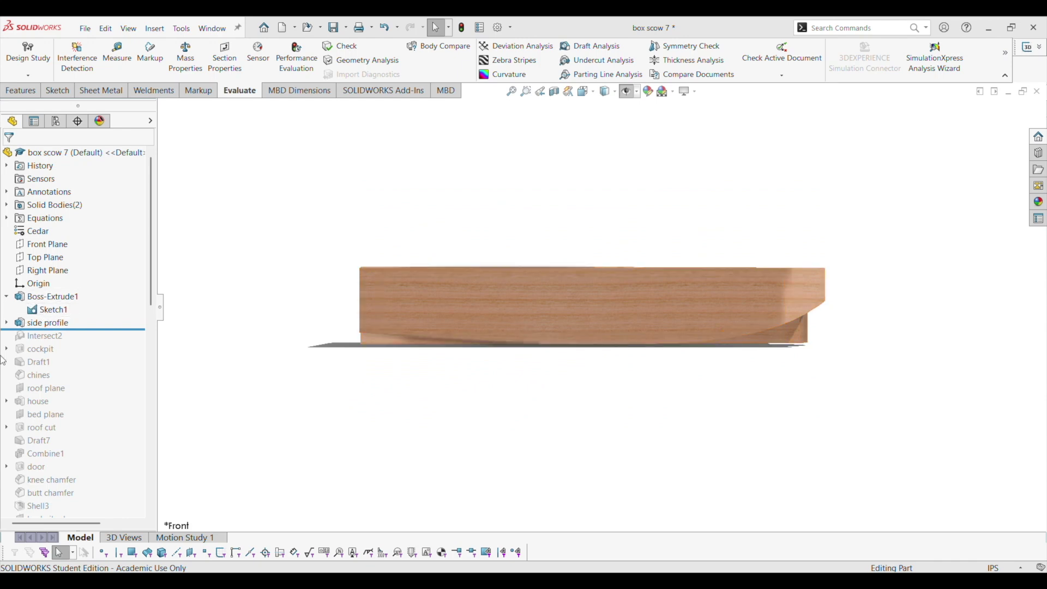
Open the side profile feature's sketch for editing.
{"action": "left_click", "coordinate": [6, 323]}
{"action": "left_click", "coordinate": [51, 337]}
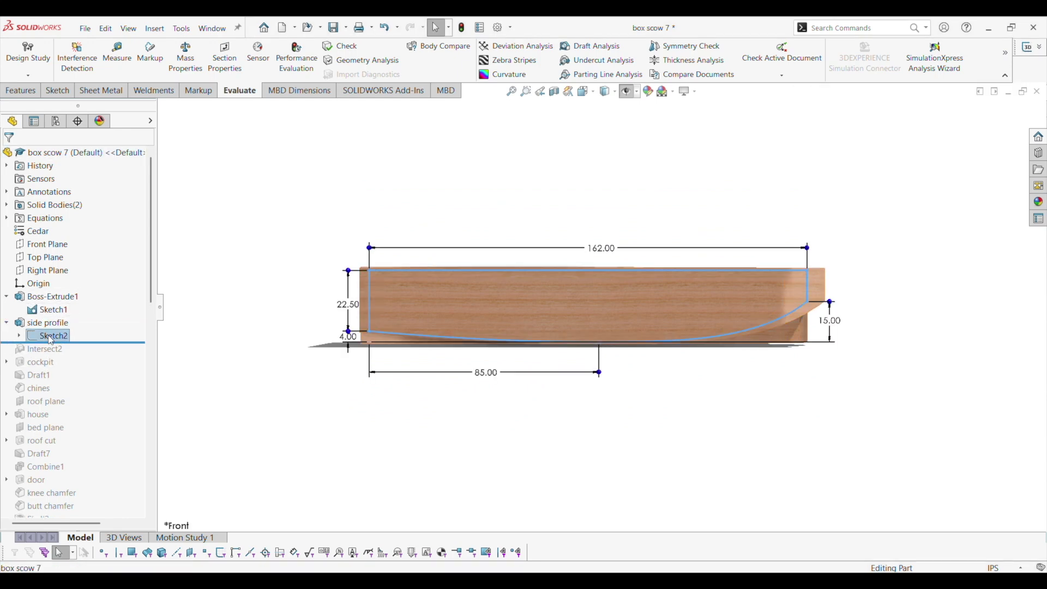
{"action": "left_click", "coordinate": [67, 311]}
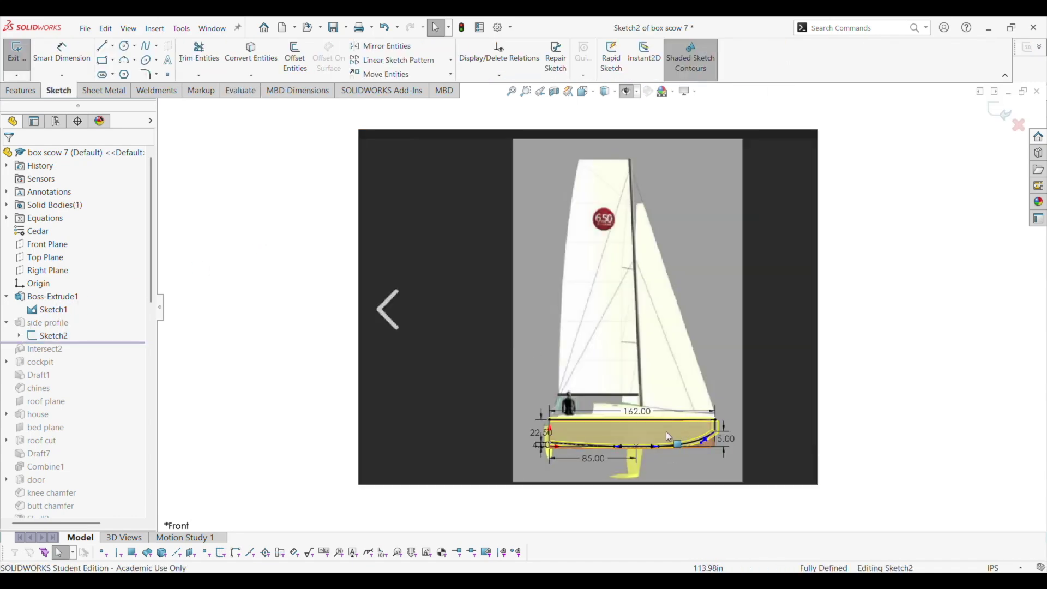
Examine the hull side curve and its dimensions against the reference sailboat picture, and leave the sketch.
{"action": "scroll", "coordinate": [666, 431], "scroll_direction": "down", "scroll_amount": 3}
{"action": "scroll", "coordinate": [567, 417], "scroll_direction": "down", "scroll_amount": 2}
{"action": "scroll", "coordinate": [535, 410], "scroll_direction": "down", "scroll_amount": 3}
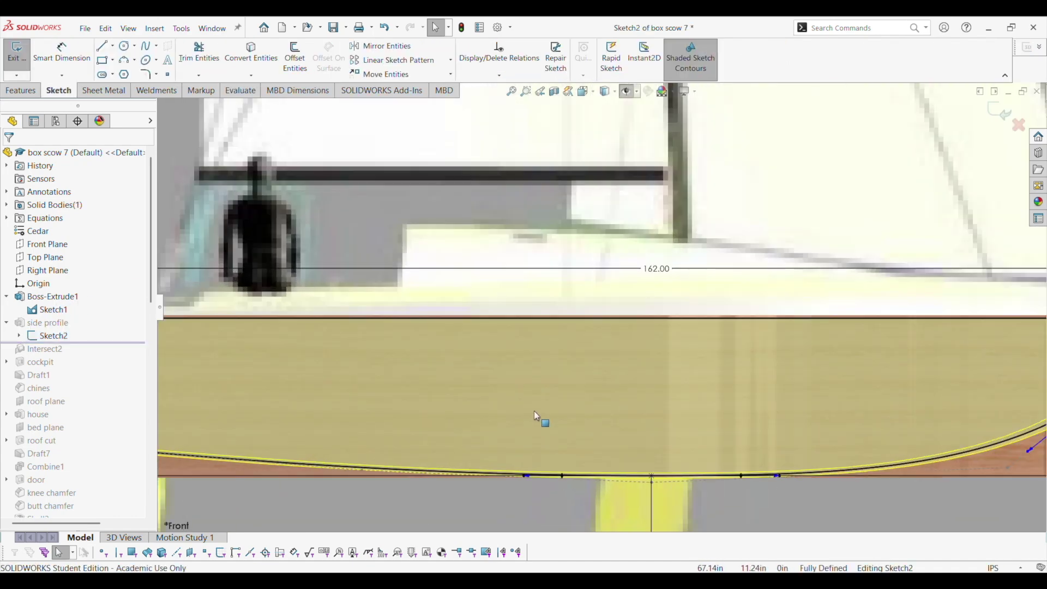
{"action": "scroll", "coordinate": [511, 409], "scroll_direction": "up", "scroll_amount": 2}
{"action": "scroll", "coordinate": [511, 408], "scroll_direction": "up", "scroll_amount": 2}
{"action": "scroll", "coordinate": [581, 350], "scroll_direction": "up", "scroll_amount": 2}
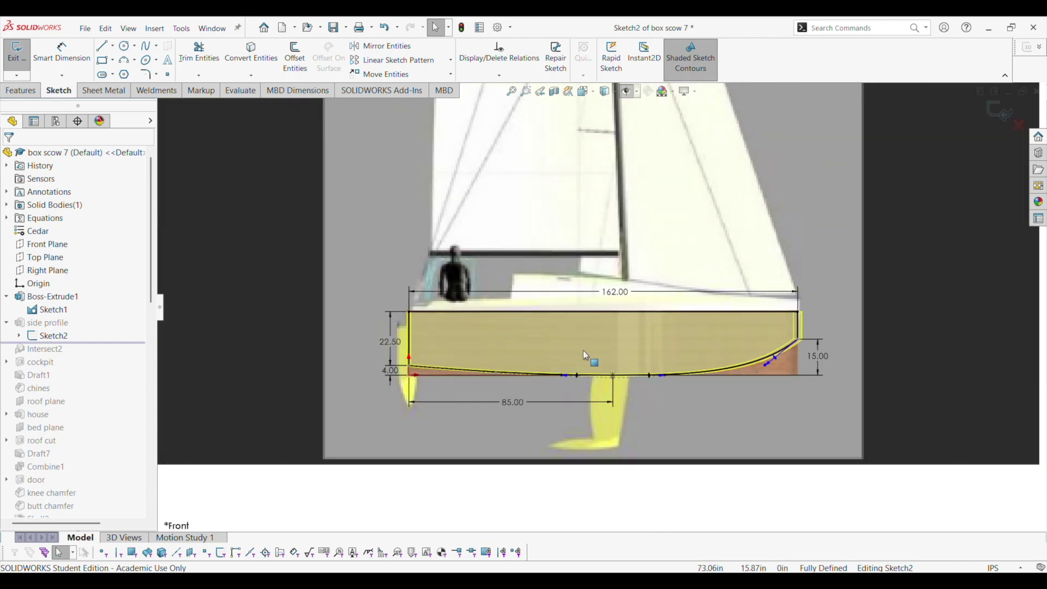
{"action": "scroll", "coordinate": [585, 355], "scroll_direction": "up", "scroll_amount": 1}
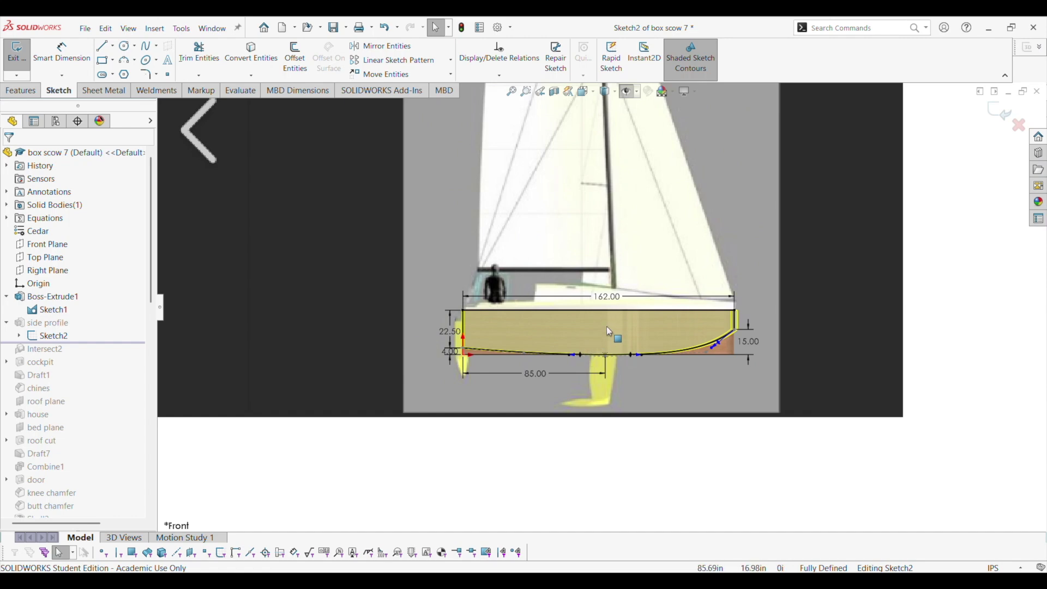
{"action": "scroll", "coordinate": [607, 326], "scroll_direction": "up", "scroll_amount": 1}
{"action": "scroll", "coordinate": [566, 318], "scroll_direction": "down", "scroll_amount": 3}
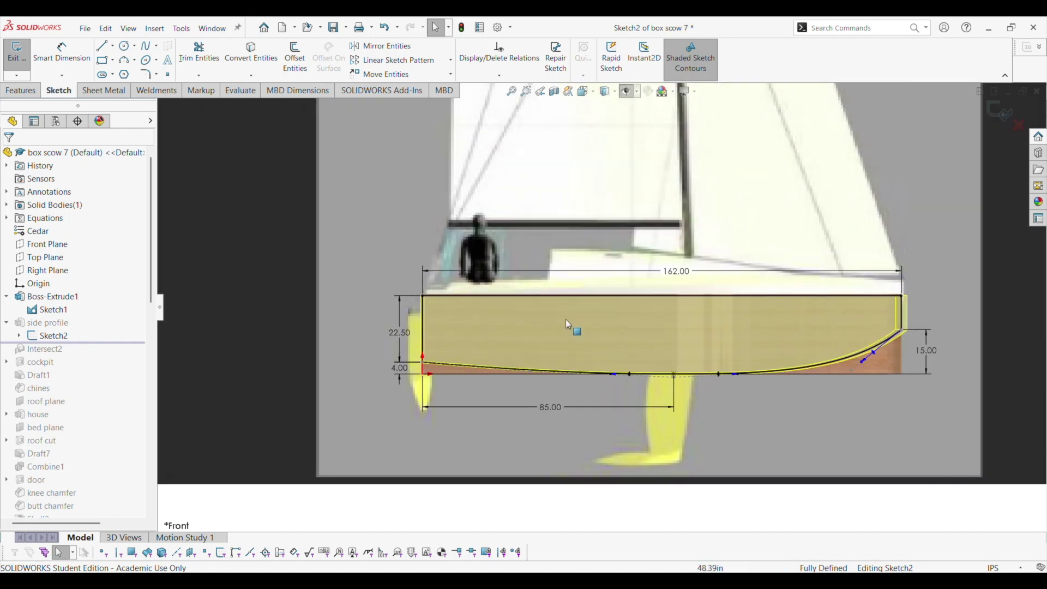
{"action": "scroll", "coordinate": [518, 324], "scroll_direction": "down", "scroll_amount": 2}
{"action": "scroll", "coordinate": [497, 338], "scroll_direction": "up", "scroll_amount": 2}
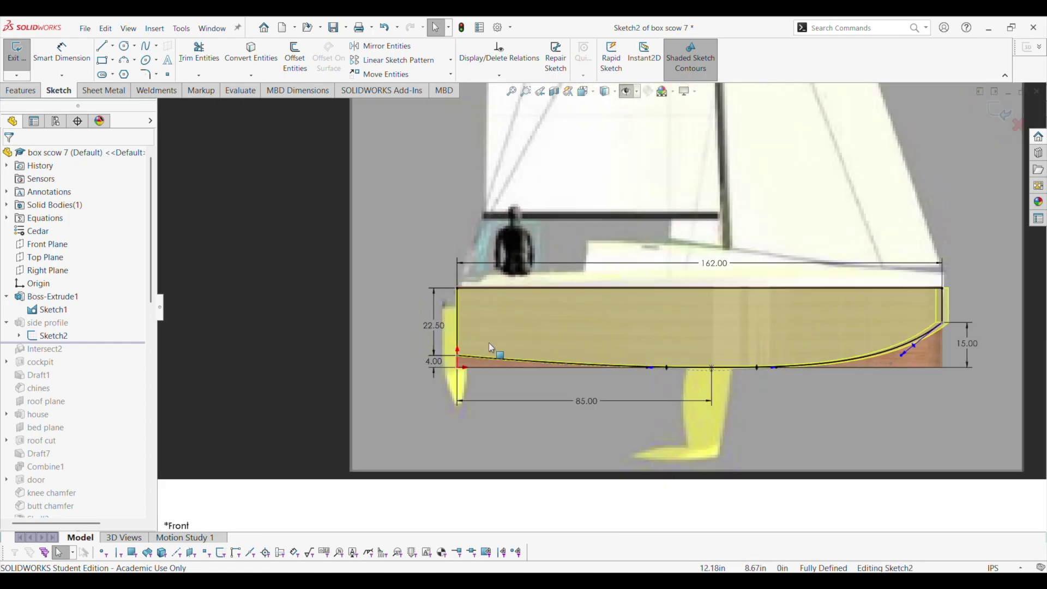
{"action": "scroll", "coordinate": [878, 313], "scroll_direction": "down", "scroll_amount": 3}
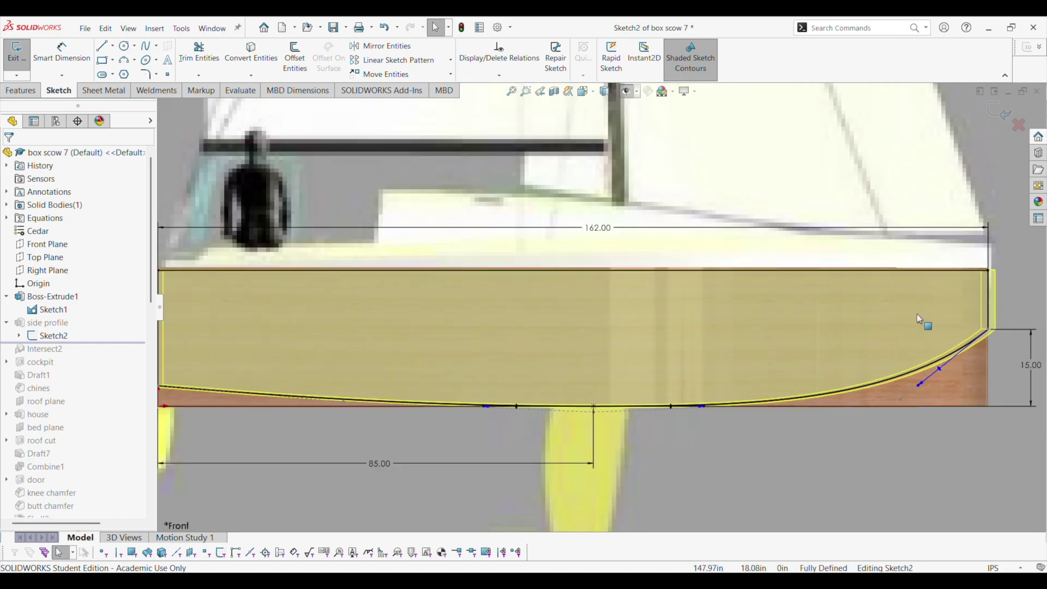
{"action": "scroll", "coordinate": [868, 311], "scroll_direction": "down", "scroll_amount": 1}
{"action": "scroll", "coordinate": [867, 310], "scroll_direction": "up", "scroll_amount": 3}
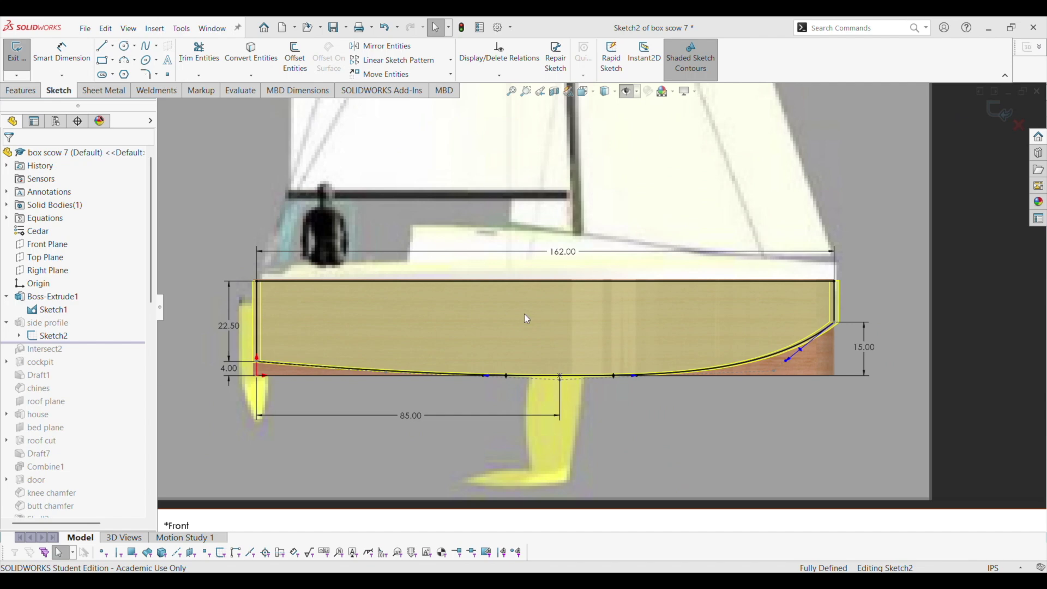
{"action": "key", "text": "ctrl+b"}
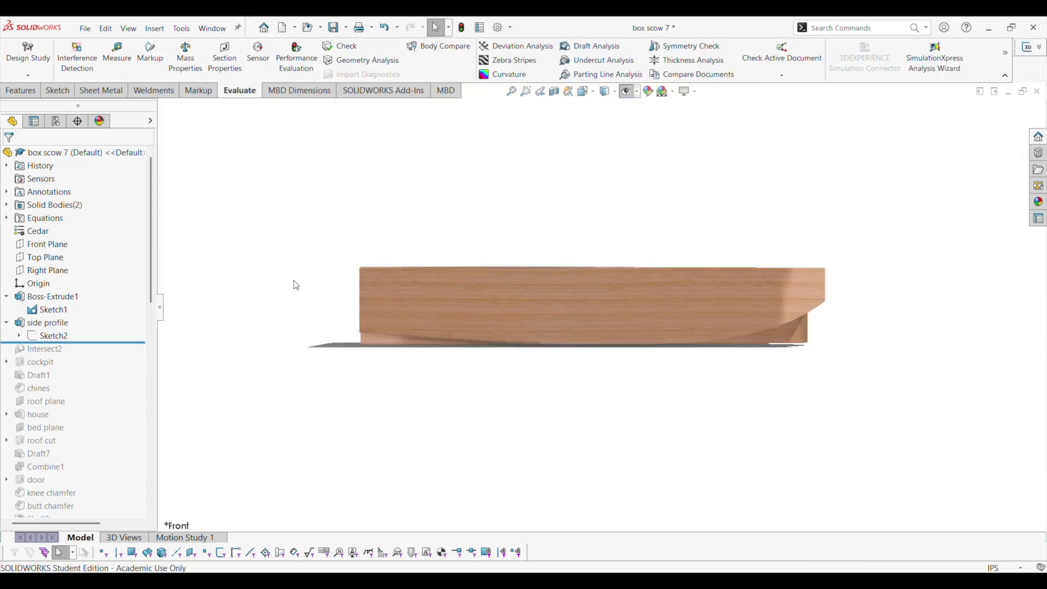
Roll the history forward past Intersect2 to combine the outline and side profile bodies into the hull.
{"action": "middle_click_drag", "start_coordinate": [369, 247], "coordinate": [324, 295]}
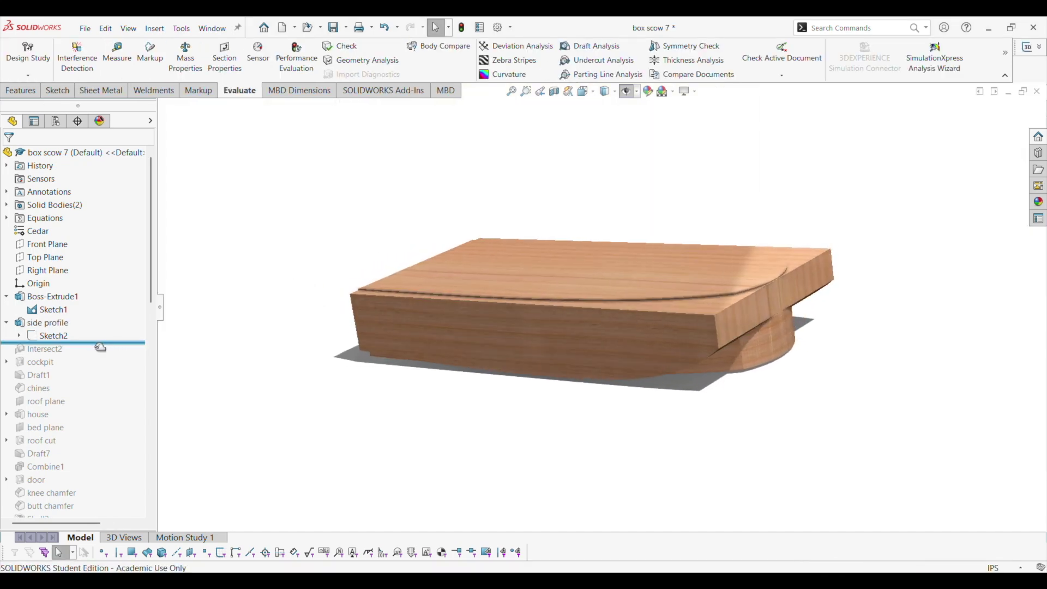
{"action": "left_click_drag", "start_coordinate": [76, 342], "coordinate": [100, 356]}
{"action": "key", "text": "space"}
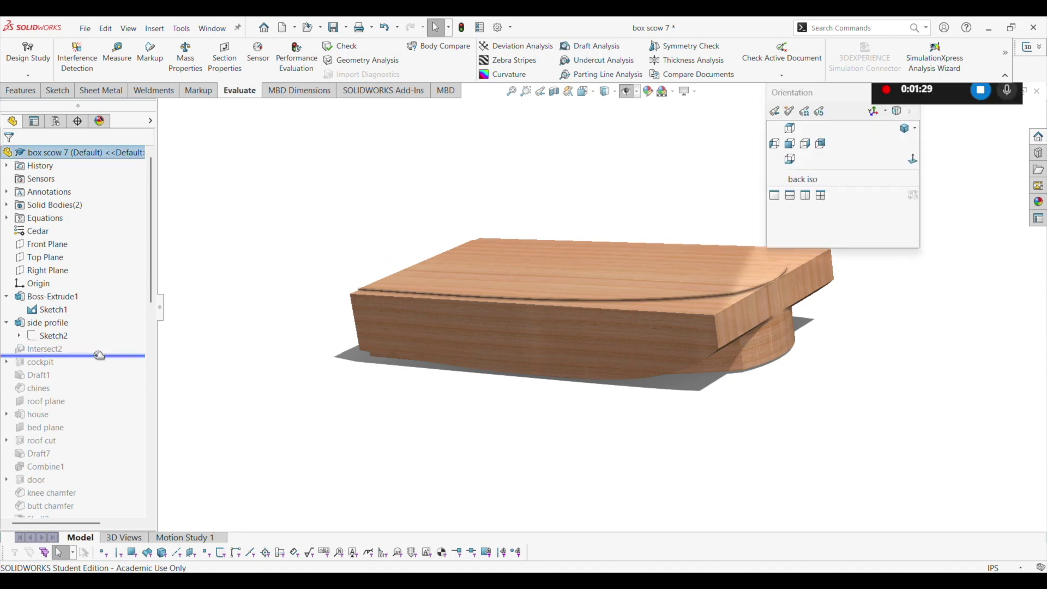
{"action": "key", "text": "Escape"}
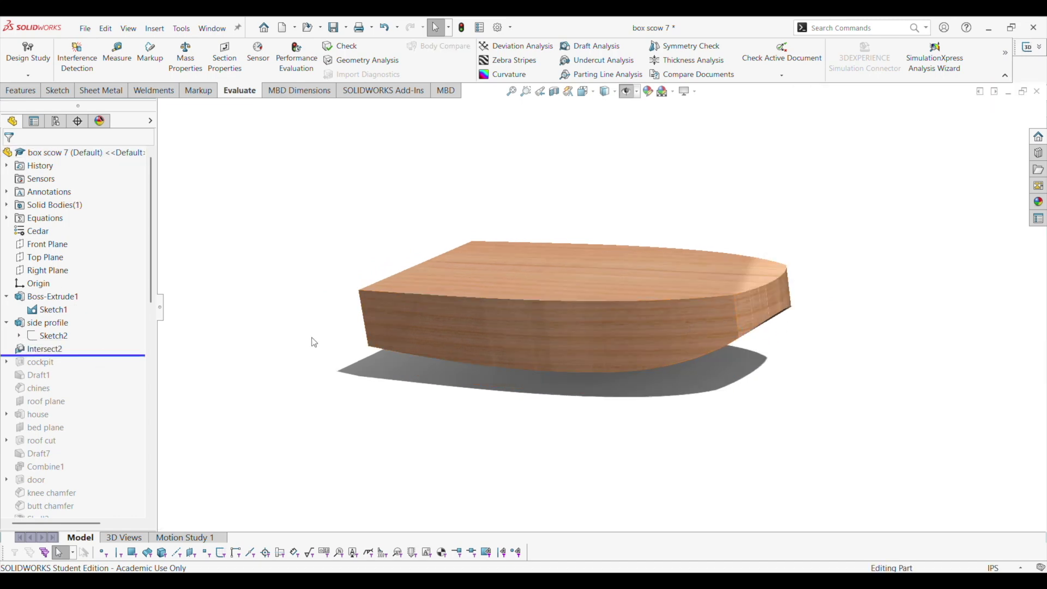
Roll the history forward through the cockpit cut and Draft1, with the cockpit in view.
{"action": "left_click_drag", "start_coordinate": [99, 362], "coordinate": [101, 369]}
{"action": "middle_click_drag", "start_coordinate": [459, 252], "coordinate": [500, 334]}
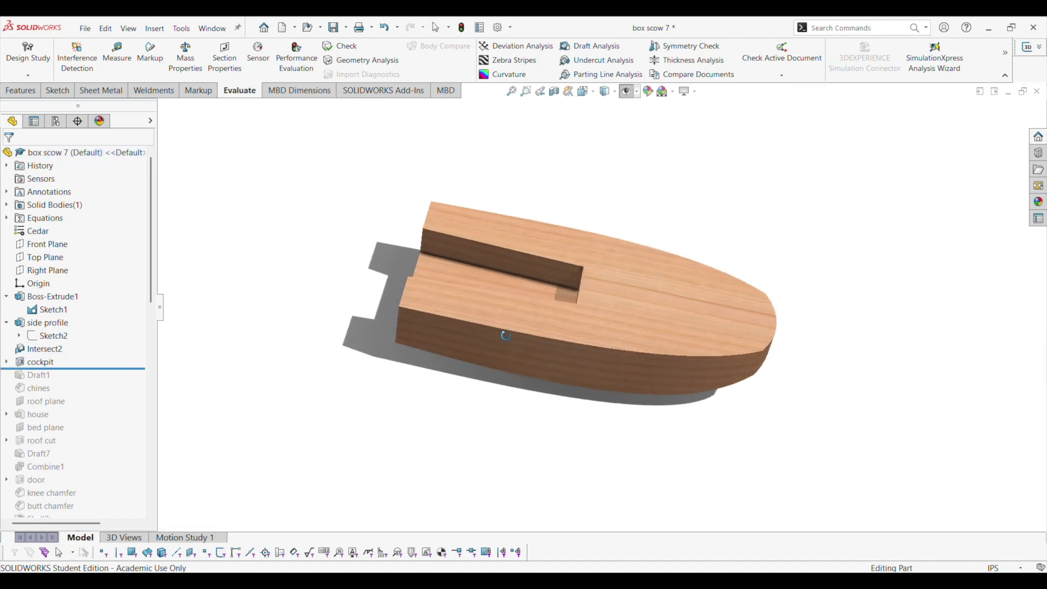
{"action": "left_click_drag", "start_coordinate": [100, 379], "coordinate": [98, 381]}
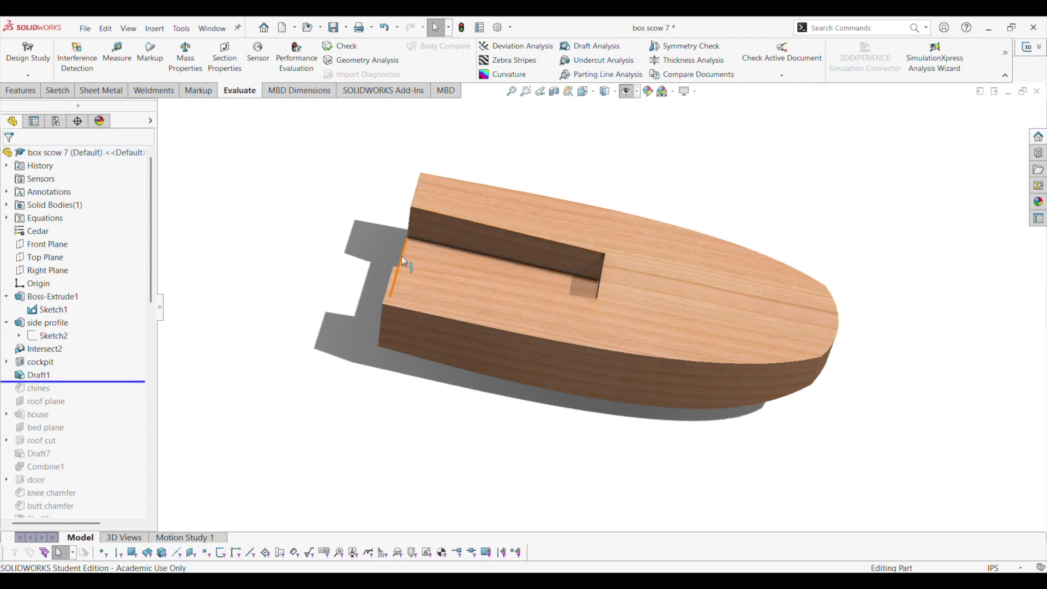
Roll the history forward past the chines feature and inspect the chamfered edges on the hull's underside.
{"action": "left_click_drag", "start_coordinate": [107, 384], "coordinate": [108, 394]}
{"action": "middle_click_drag", "start_coordinate": [456, 297], "coordinate": [547, 271]}
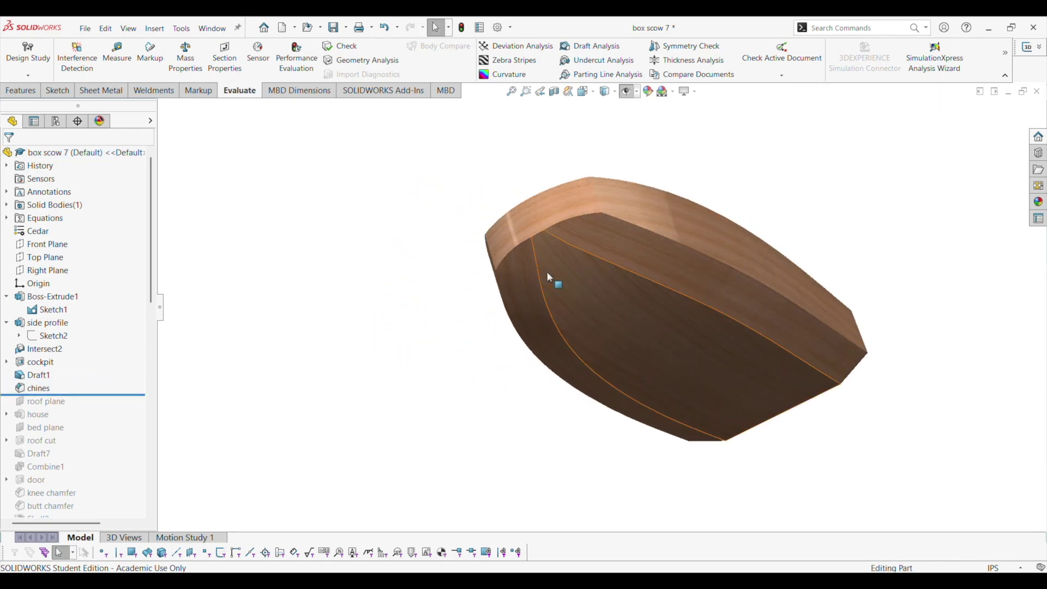
{"action": "scroll", "coordinate": [548, 272], "scroll_direction": "down", "scroll_amount": 5}
{"action": "scroll", "coordinate": [549, 274], "scroll_direction": "up", "scroll_amount": 3}
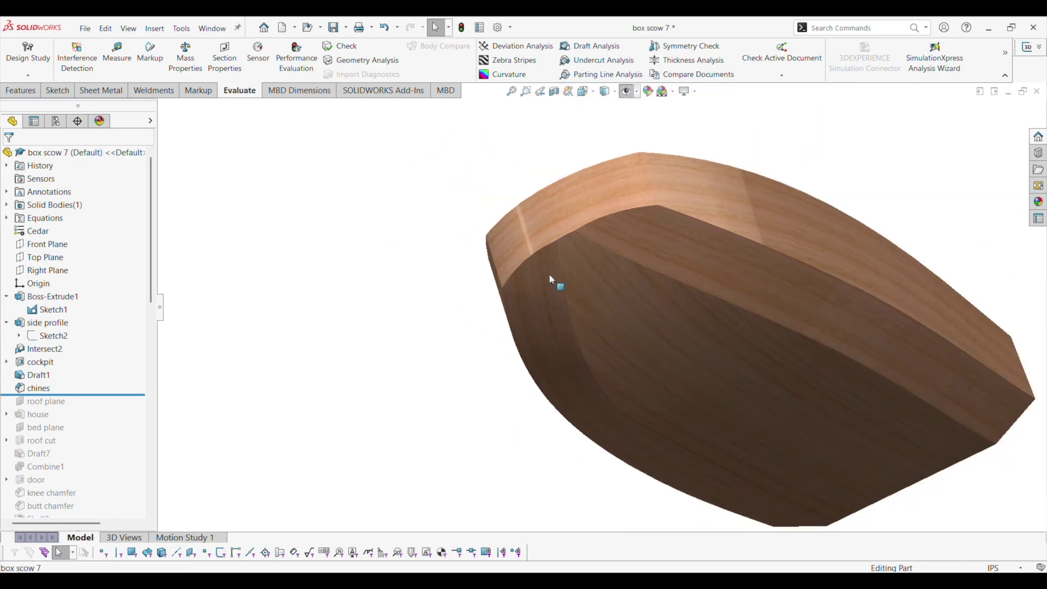
{"action": "scroll", "coordinate": [549, 274], "scroll_direction": "up", "scroll_amount": 2}
Set the display style to Shaded With Edges and turn the hull back to show the deck and cockpit.
{"action": "left_click", "coordinate": [604, 91]}
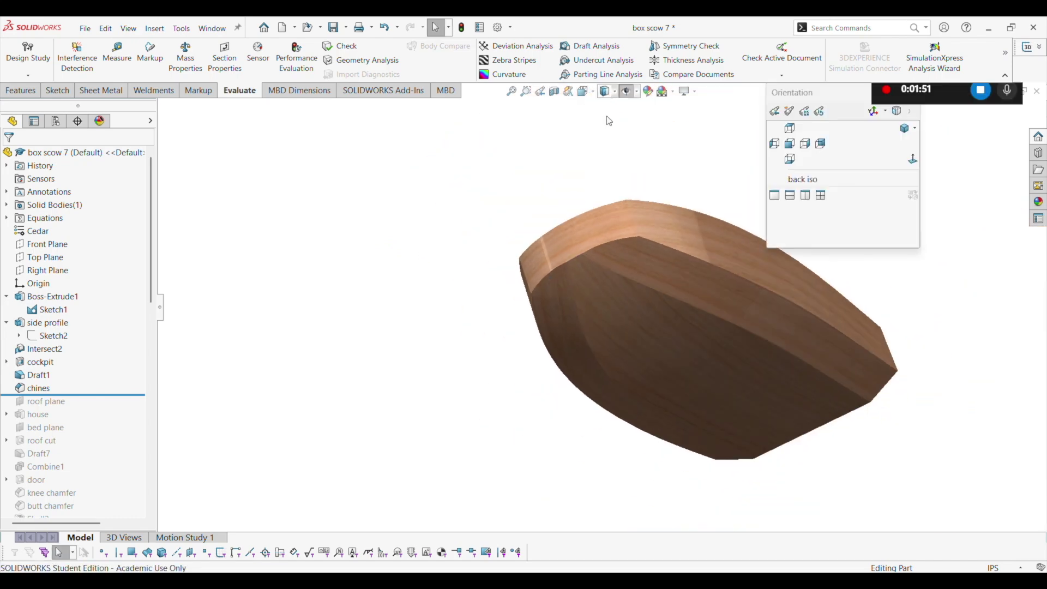
{"action": "left_click", "coordinate": [606, 111]}
{"action": "middle_click_drag", "start_coordinate": [527, 266], "coordinate": [624, 280]}
{"action": "scroll", "coordinate": [635, 300], "scroll_direction": "down", "scroll_amount": 5}
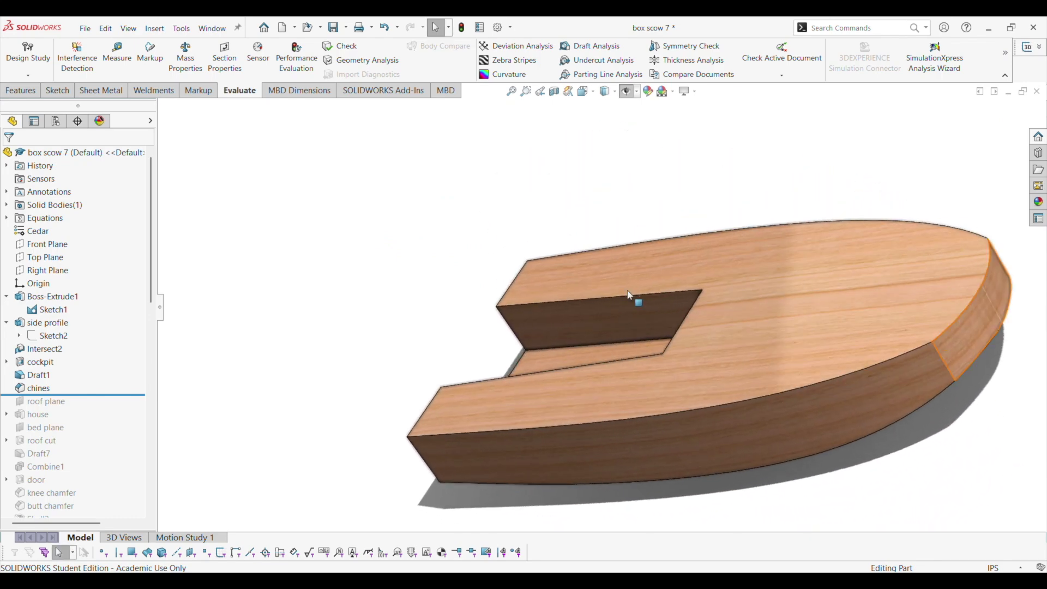
Roll the history forward through the roof plane, house, bed plane and roof cut.
{"action": "left_click_drag", "start_coordinate": [102, 396], "coordinate": [97, 422]}
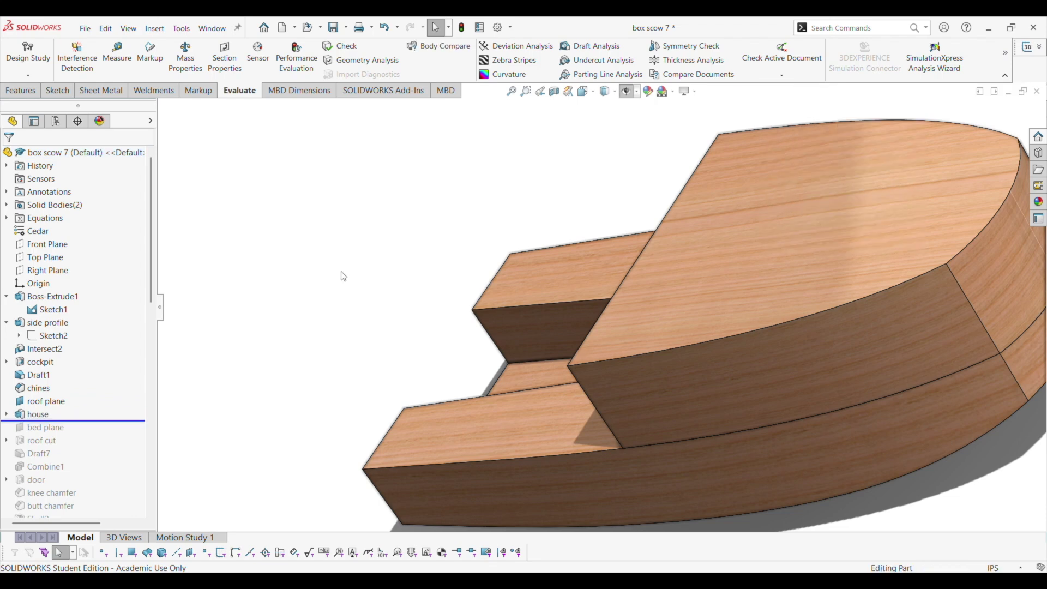
{"action": "key", "text": "f"}
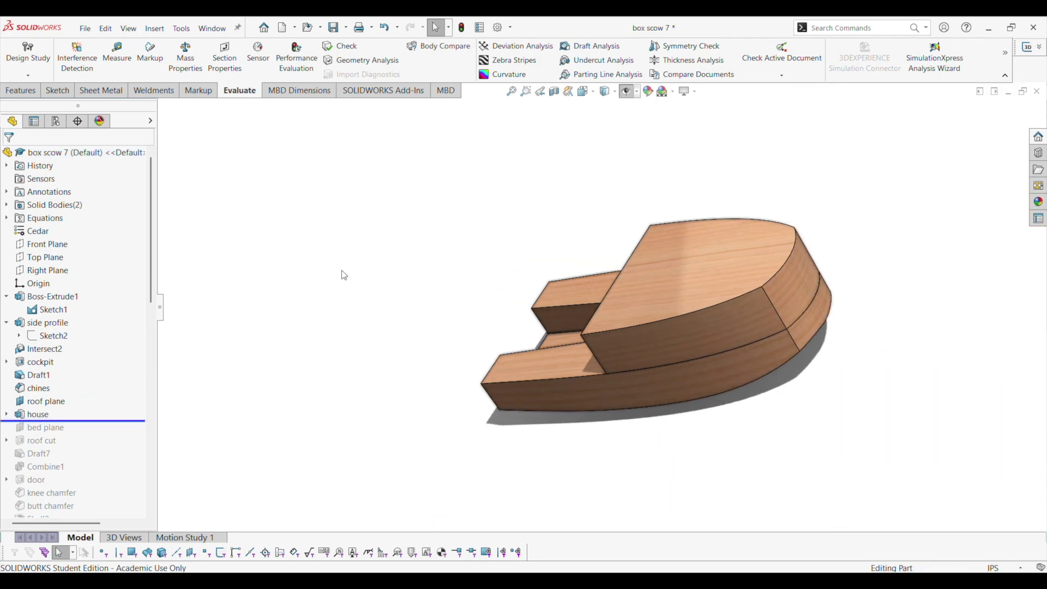
{"action": "left_click_drag", "start_coordinate": [95, 426], "coordinate": [93, 435]}
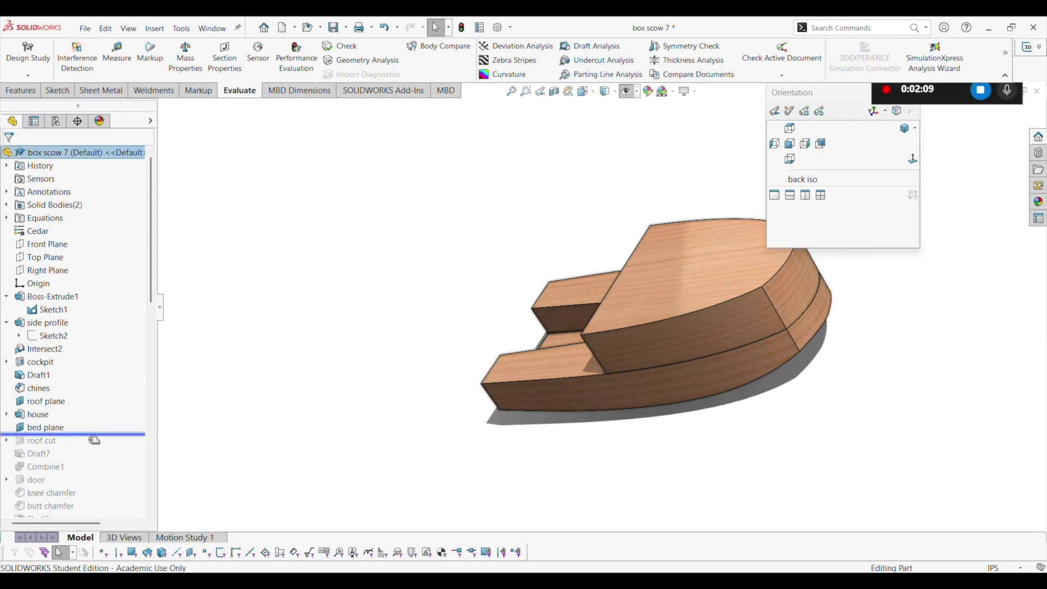
{"action": "left_click_drag", "start_coordinate": [94, 439], "coordinate": [91, 448]}
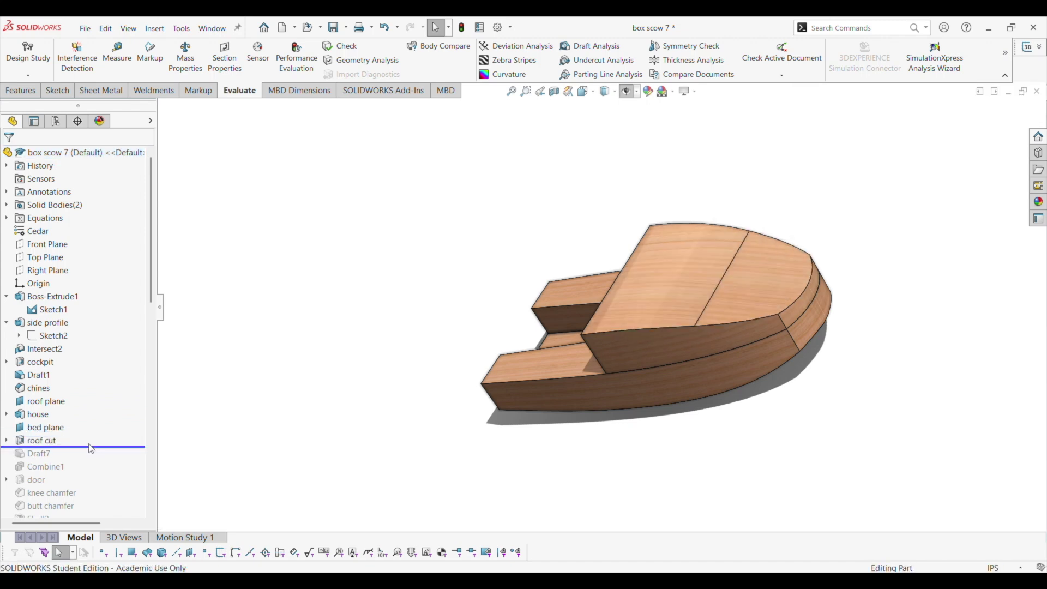
Open the roof cut's sketch for editing to show the dimensioned cabin roof curve.
{"action": "left_click", "coordinate": [6, 440]}
{"action": "left_click", "coordinate": [39, 452]}
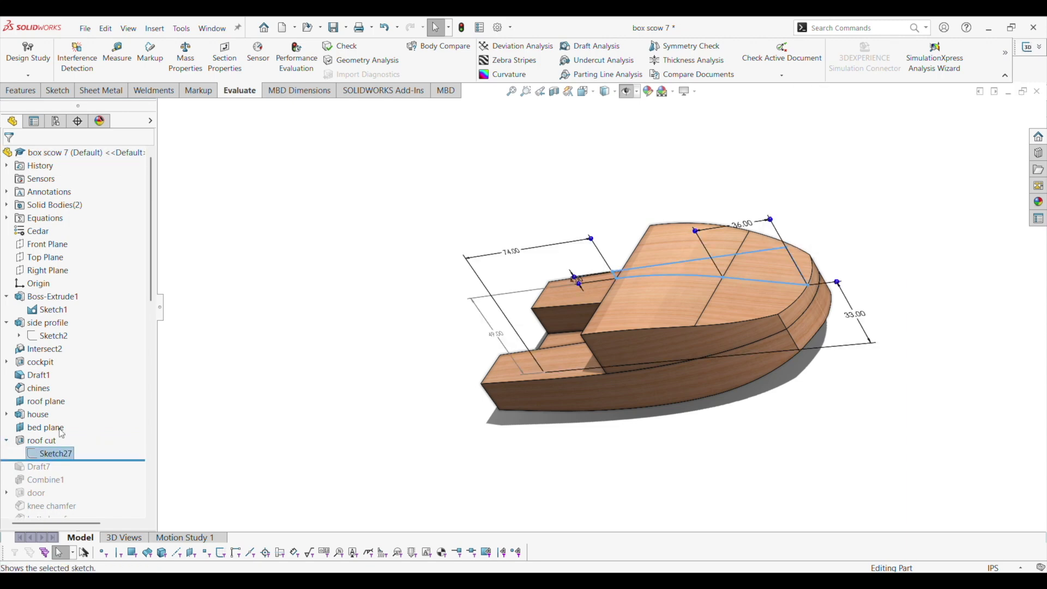
{"action": "left_click", "coordinate": [59, 428]}
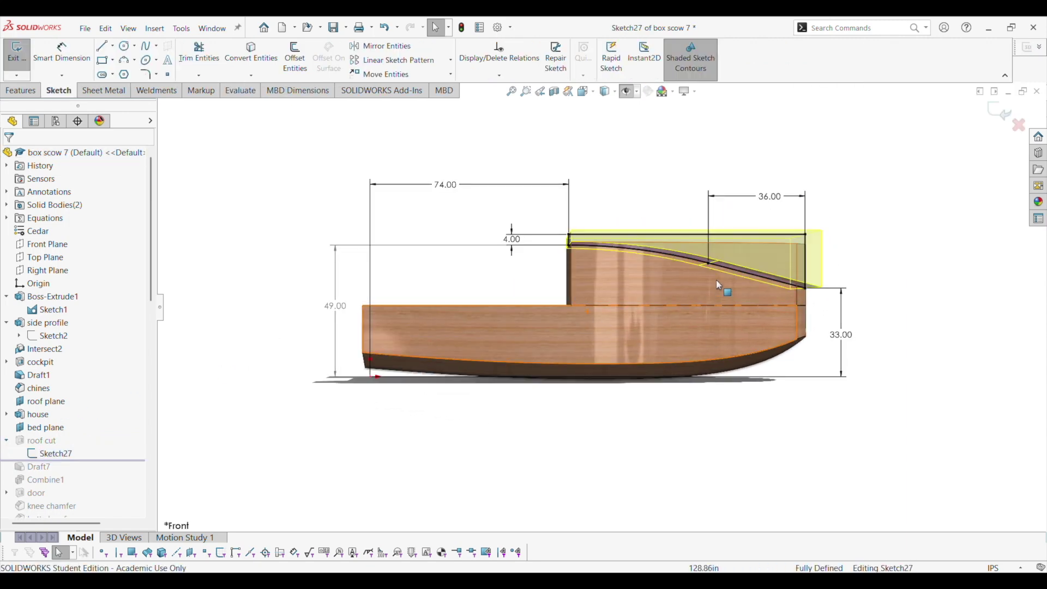
Examine the roof cut sketch's curve and dimensions on the cabin side profile, and exit the sketch.
{"action": "scroll", "coordinate": [716, 280], "scroll_direction": "down", "scroll_amount": 5}
{"action": "scroll", "coordinate": [621, 285], "scroll_direction": "up", "scroll_amount": 4}
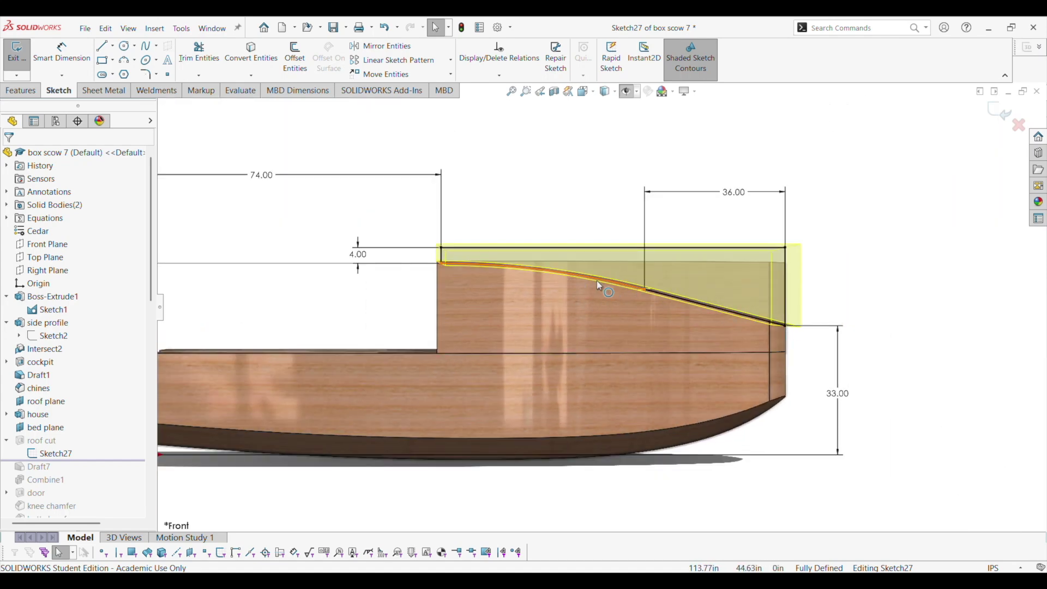
{"action": "scroll", "coordinate": [407, 285], "scroll_direction": "up", "scroll_amount": 3}
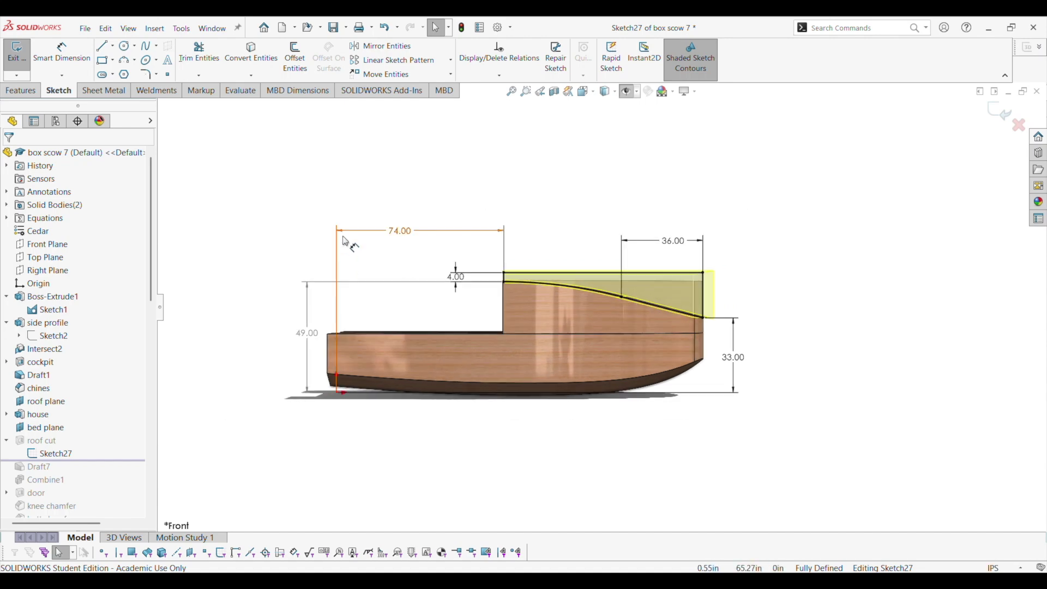
{"action": "left_click", "coordinate": [1005, 115]}
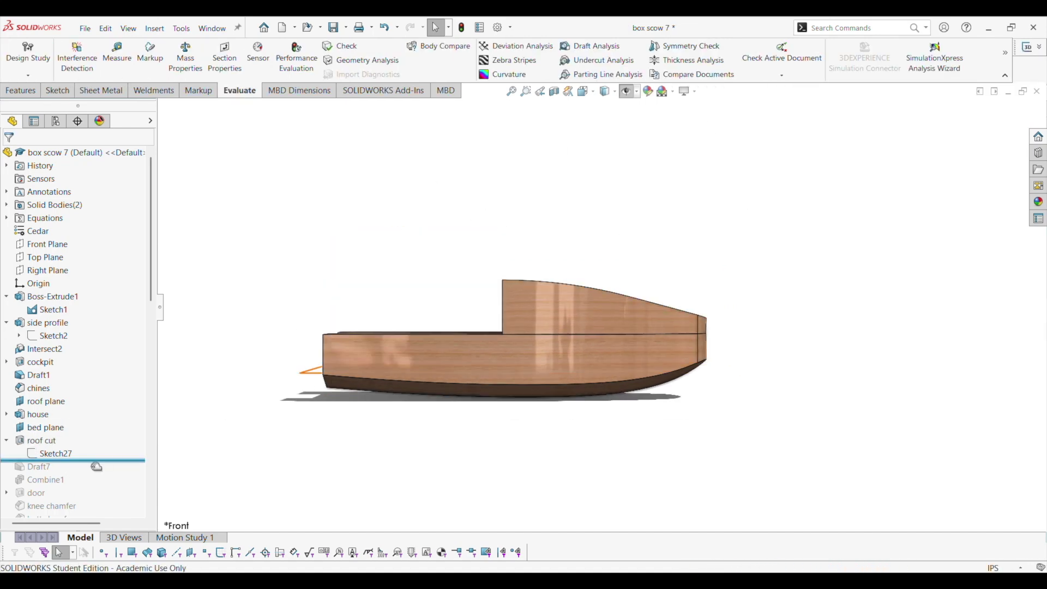
Roll the history forward through Draft7, Combine1 and the door, inspecting the cabin and cockpit from above.
{"action": "left_click_drag", "start_coordinate": [71, 461], "coordinate": [71, 474]}
{"action": "middle_click_drag", "start_coordinate": [371, 284], "coordinate": [307, 344]}
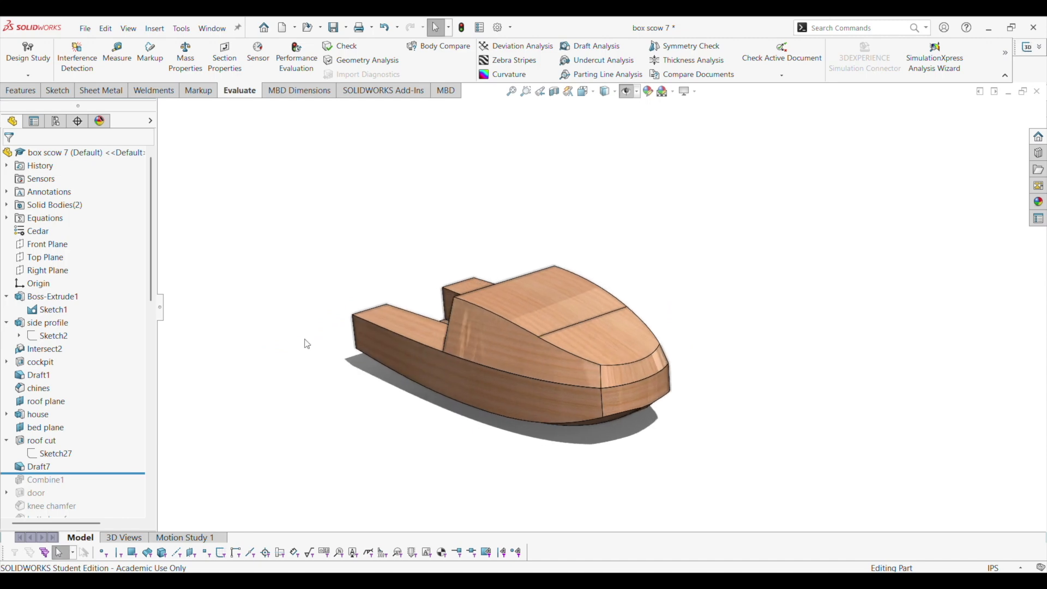
{"action": "left_click_drag", "start_coordinate": [93, 472], "coordinate": [105, 484]}
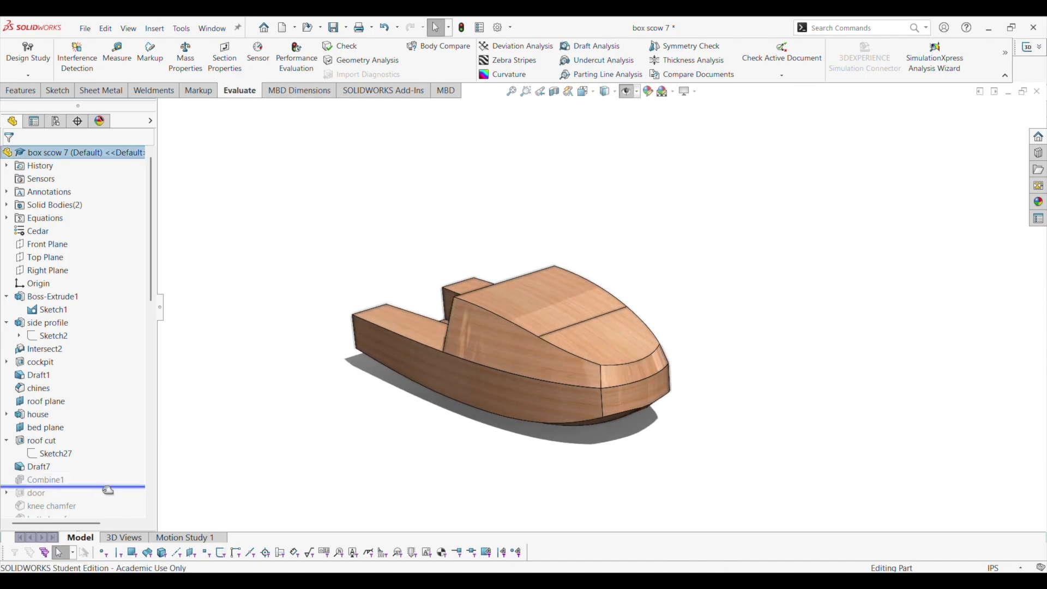
{"action": "middle_click_drag", "start_coordinate": [513, 315], "coordinate": [542, 410]}
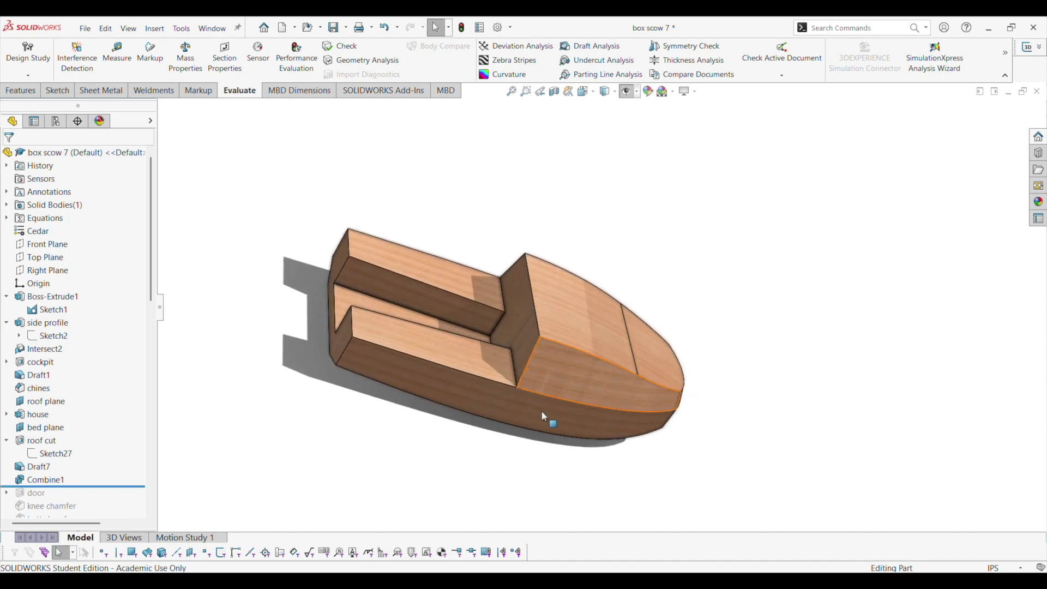
{"action": "left_click_drag", "start_coordinate": [105, 487], "coordinate": [102, 500]}
{"action": "middle_click_drag", "start_coordinate": [402, 300], "coordinate": [431, 414]}
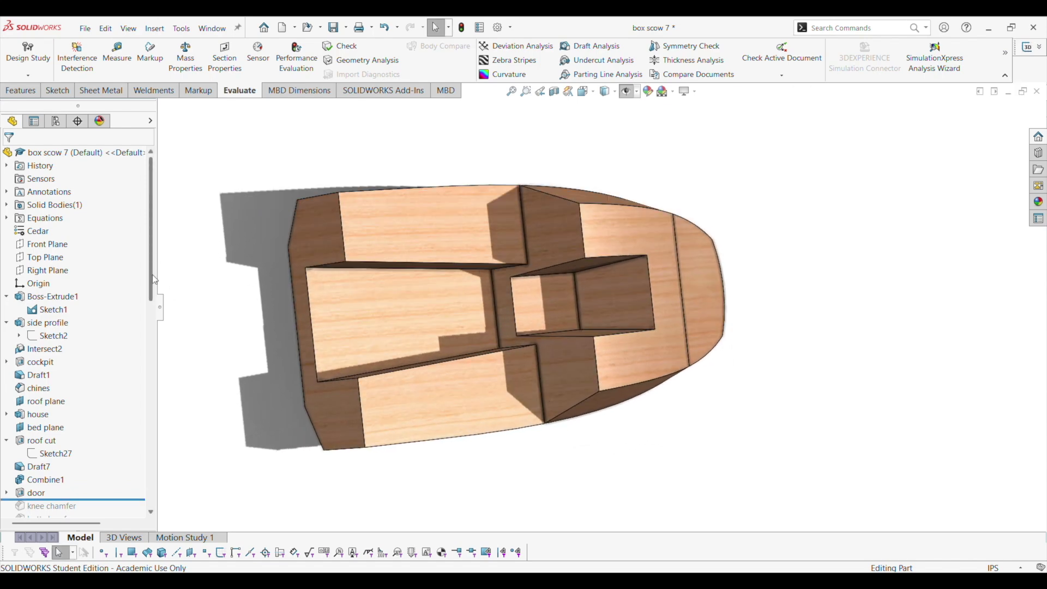
Roll the history forward past the knee chamfer and the butt chamfer on the cockpit sides.
{"action": "key", "text": "space"}
{"action": "scroll", "coordinate": [153, 299], "scroll_direction": "down", "scroll_amount": 3}
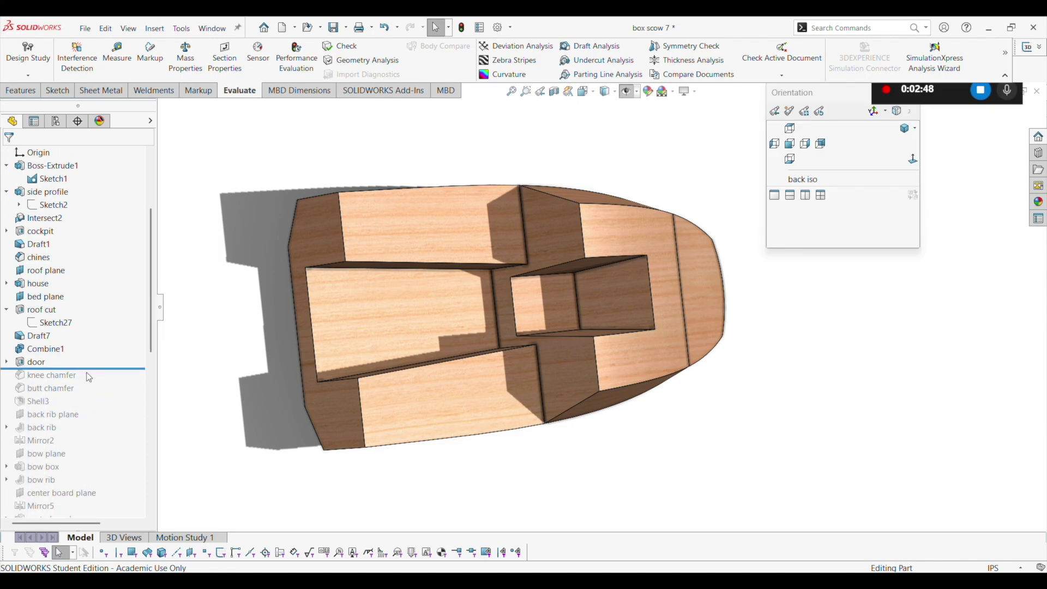
{"action": "left_click_drag", "start_coordinate": [86, 370], "coordinate": [95, 387]}
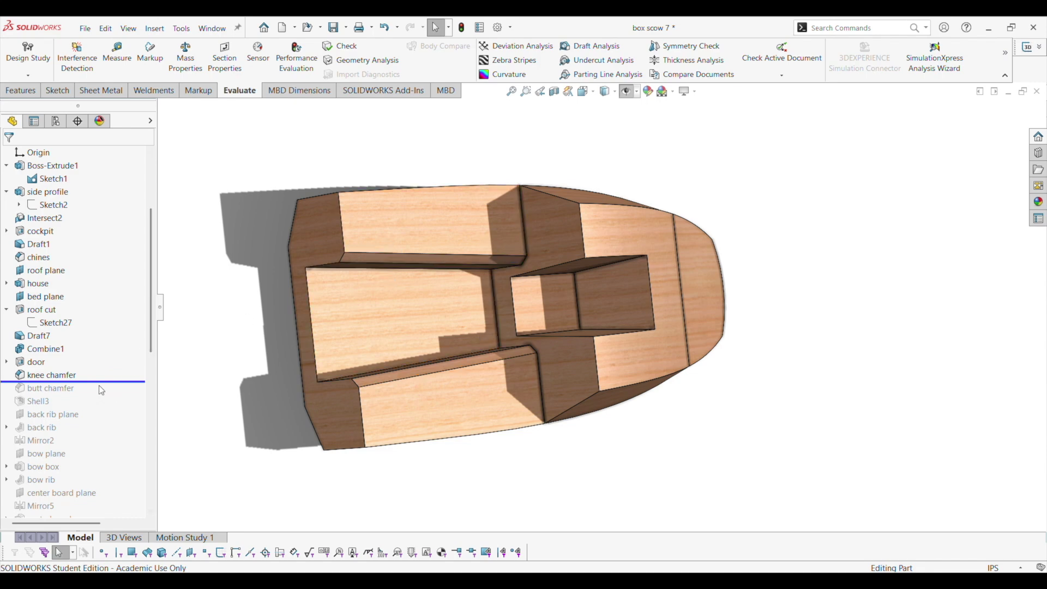
{"action": "left_click_drag", "start_coordinate": [102, 383], "coordinate": [107, 396]}
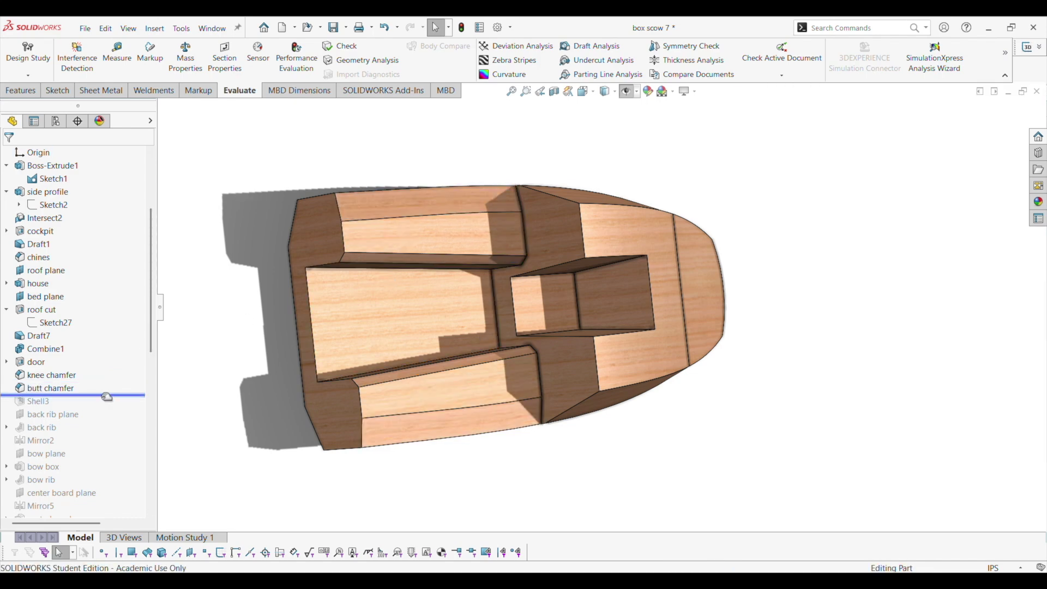
Edit the butt chamfer to a distance of 2.5 in and an angle of 45 degrees.
{"action": "left_click", "coordinate": [21, 390]}
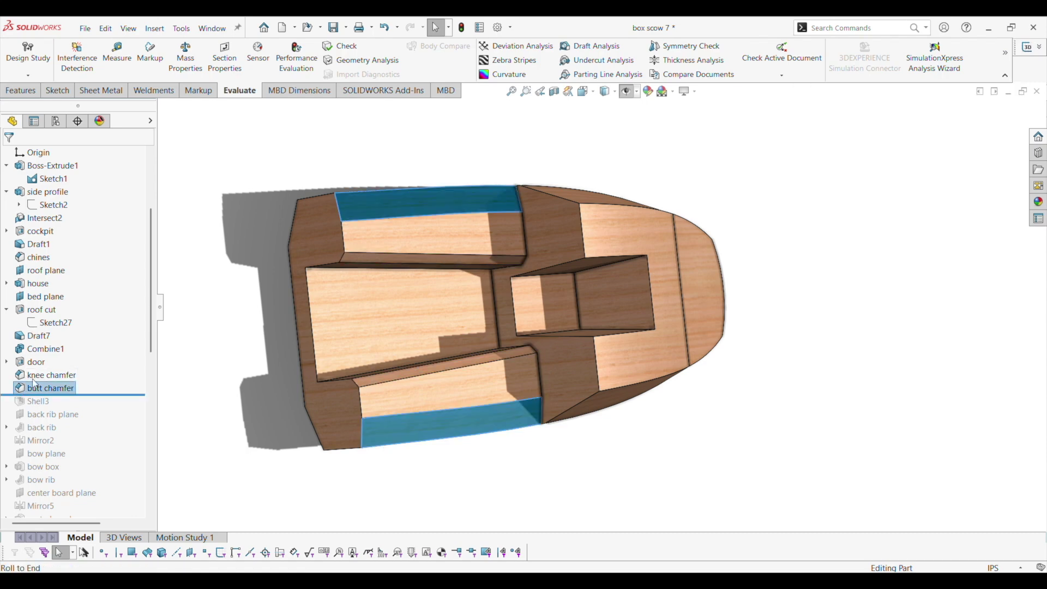
{"action": "left_click", "coordinate": [189, 309]}
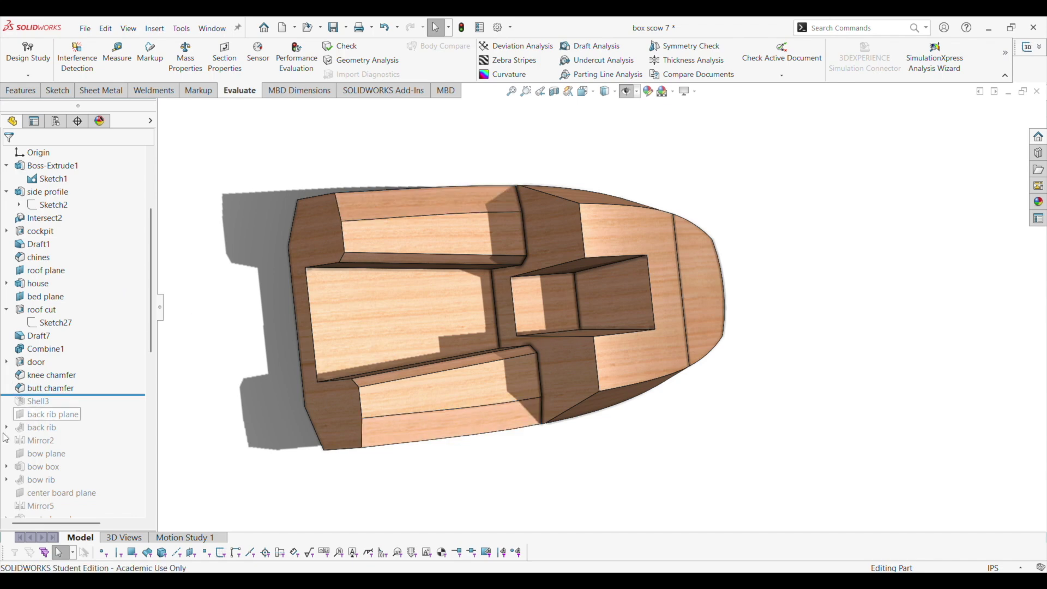
{"action": "left_click", "coordinate": [21, 388]}
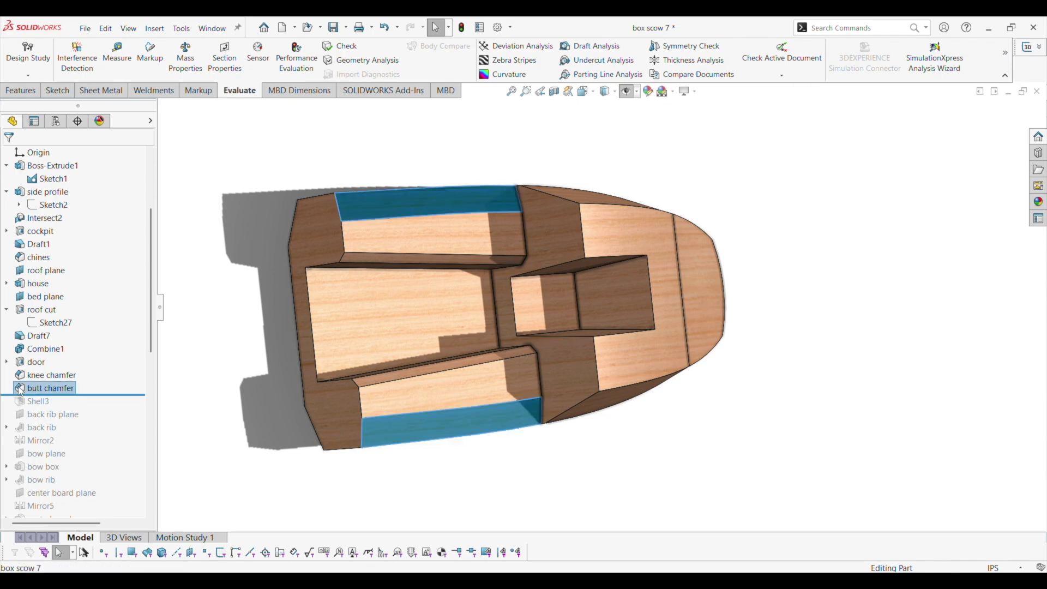
{"action": "left_click", "coordinate": [27, 307]}
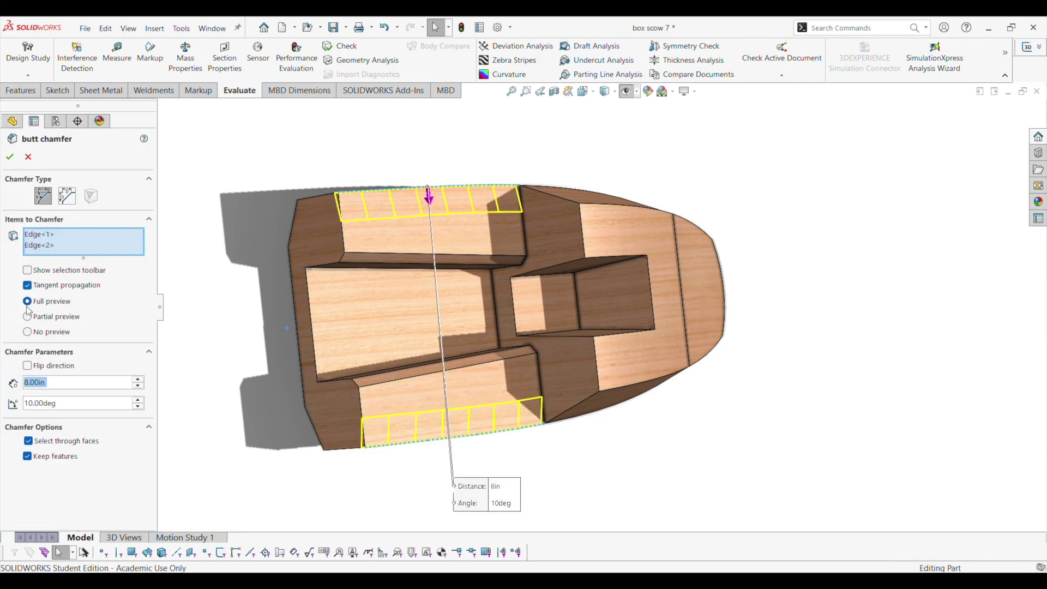
{"action": "left_click", "coordinate": [56, 386]}
{"action": "type", "text": "2.5"}
{"action": "key", "text": "Tab"}
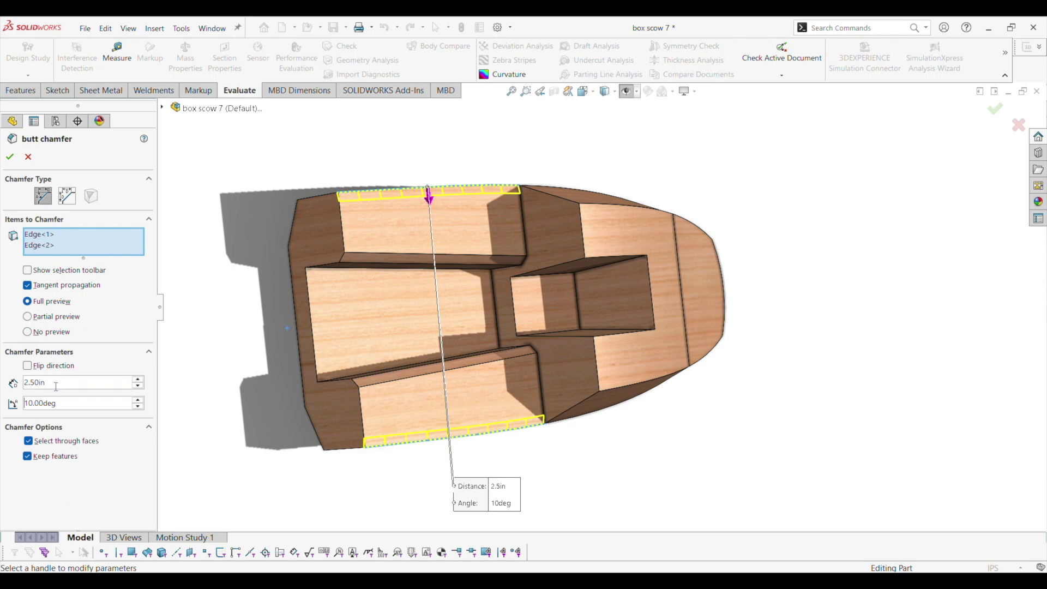
{"action": "left_click_drag", "start_coordinate": [57, 403], "coordinate": [6, 424]}
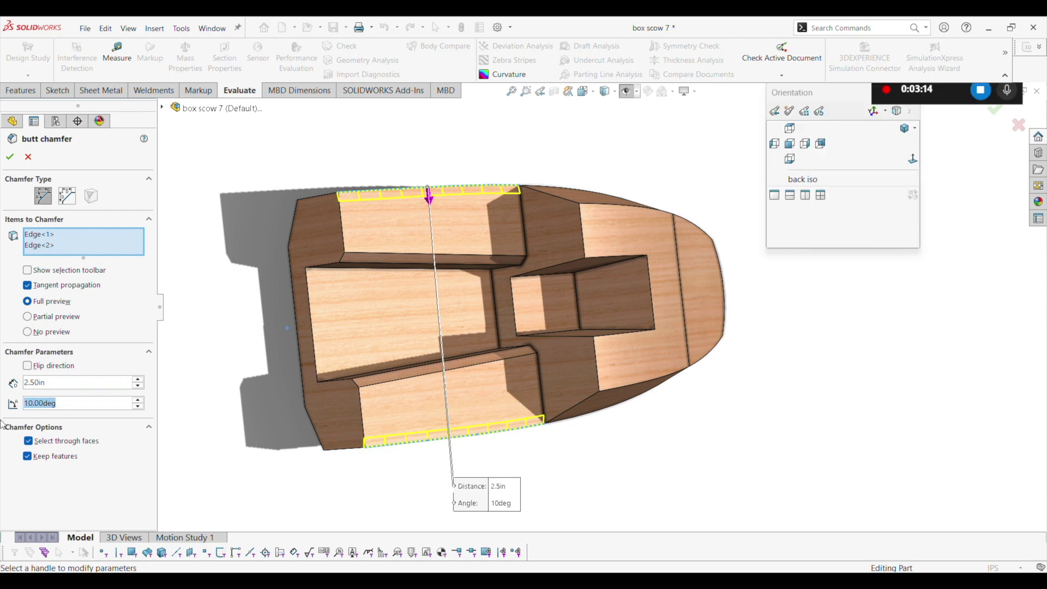
{"action": "type", "text": "45"}
{"action": "key", "text": "Return"}
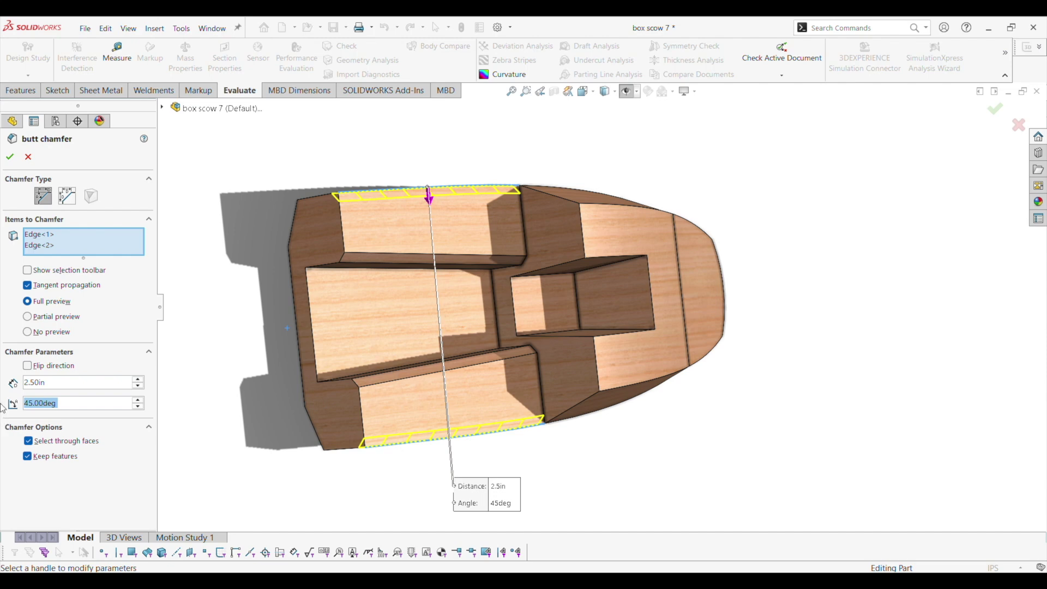
{"action": "left_click", "coordinate": [10, 156]}
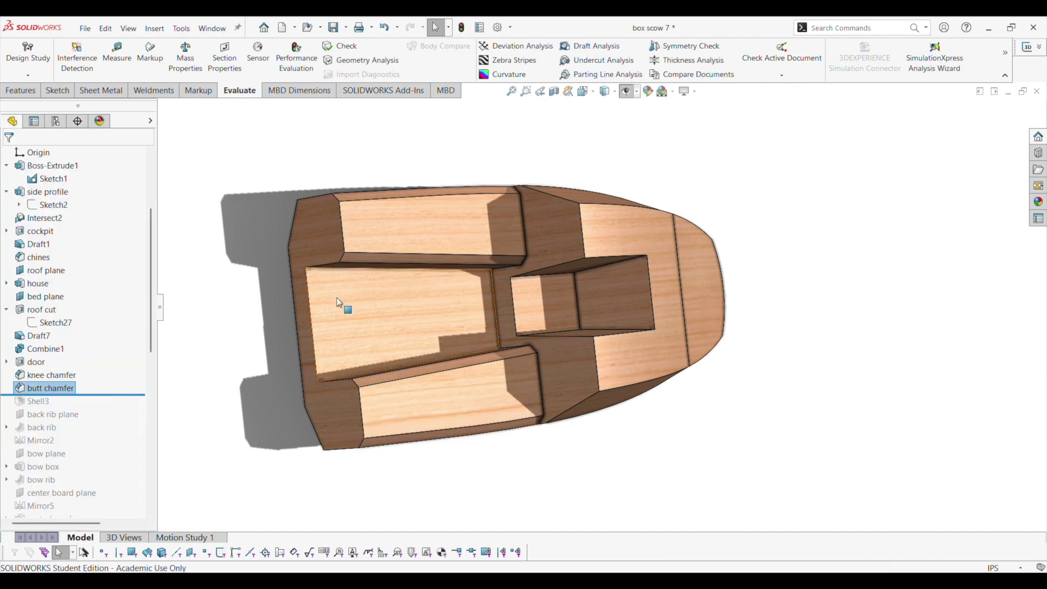
Inspect the revised cockpit edges and roll the history forward past the Shell3 feature.
{"action": "middle_click_drag", "start_coordinate": [369, 321], "coordinate": [427, 422]}
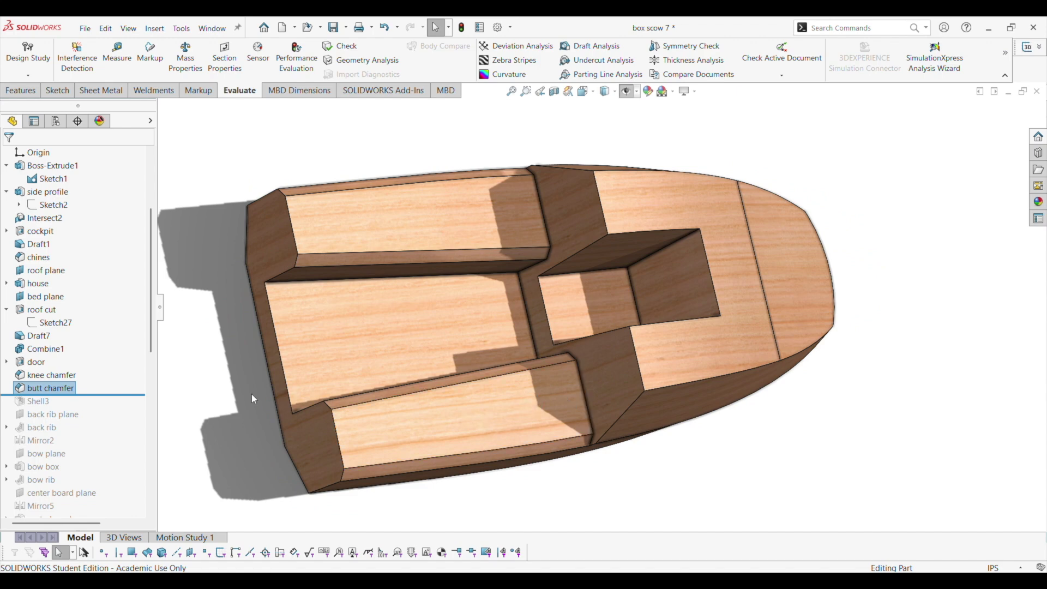
{"action": "key", "text": "space"}
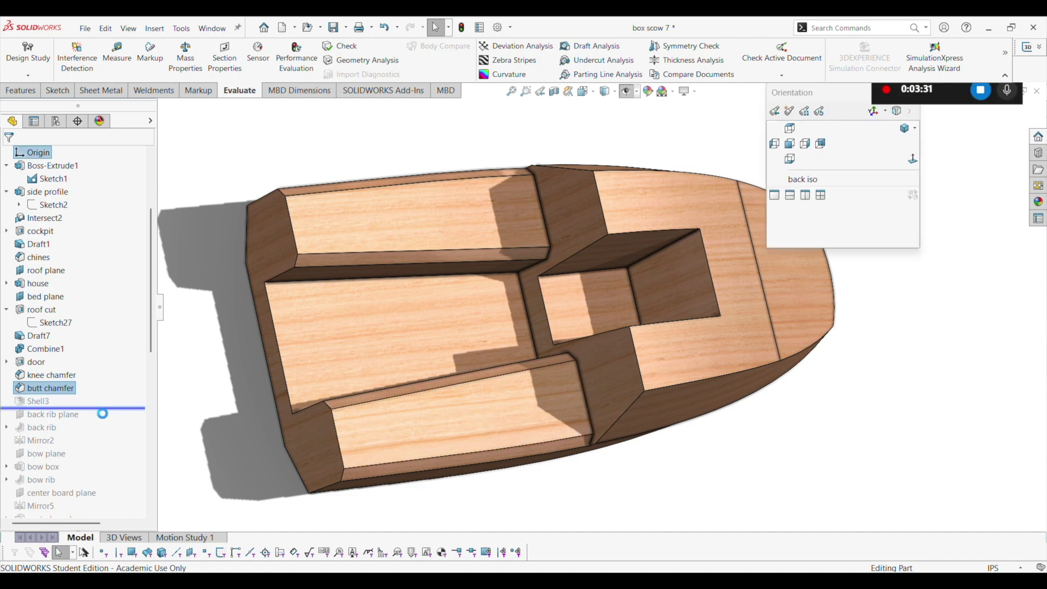
{"action": "mouse_move", "coordinate": [371, 321]}
{"action": "middle_mouse_down"}
{"action": "mouse_move", "coordinate": [415, 304]}
{"action": "mouse_move", "coordinate": [368, 265]}
{"action": "mouse_move", "coordinate": [335, 311]}
{"action": "mouse_move", "coordinate": [376, 301]}
{"action": "mouse_move", "coordinate": [451, 339]}
{"action": "mouse_move", "coordinate": [426, 353]}
{"action": "mouse_move", "coordinate": [390, 311]}
{"action": "mouse_move", "coordinate": [381, 336]}
{"action": "middle_mouse_up"}
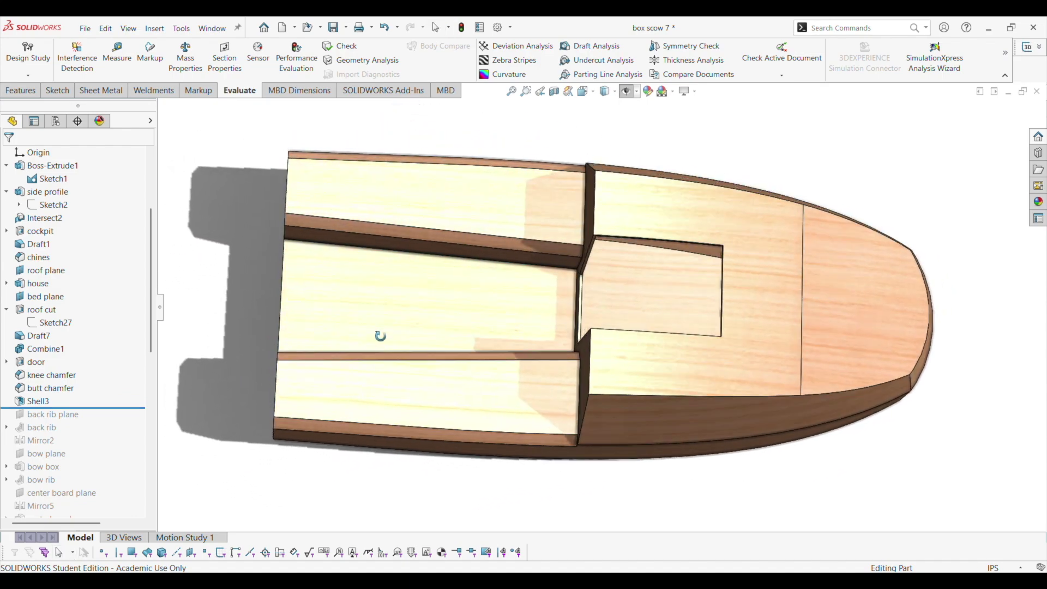
Section the boat along the Front Plane and turn the hull to show its shelled interior.
{"action": "left_click", "coordinate": [554, 91]}
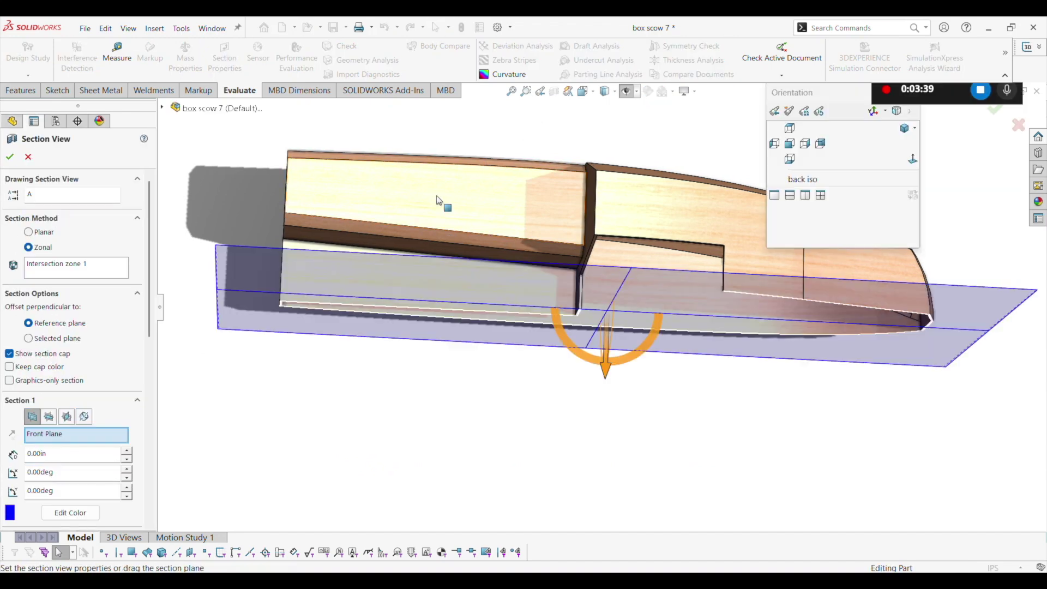
{"action": "left_click", "coordinate": [10, 157]}
{"action": "middle_click_drag", "start_coordinate": [467, 276], "coordinate": [460, 162]}
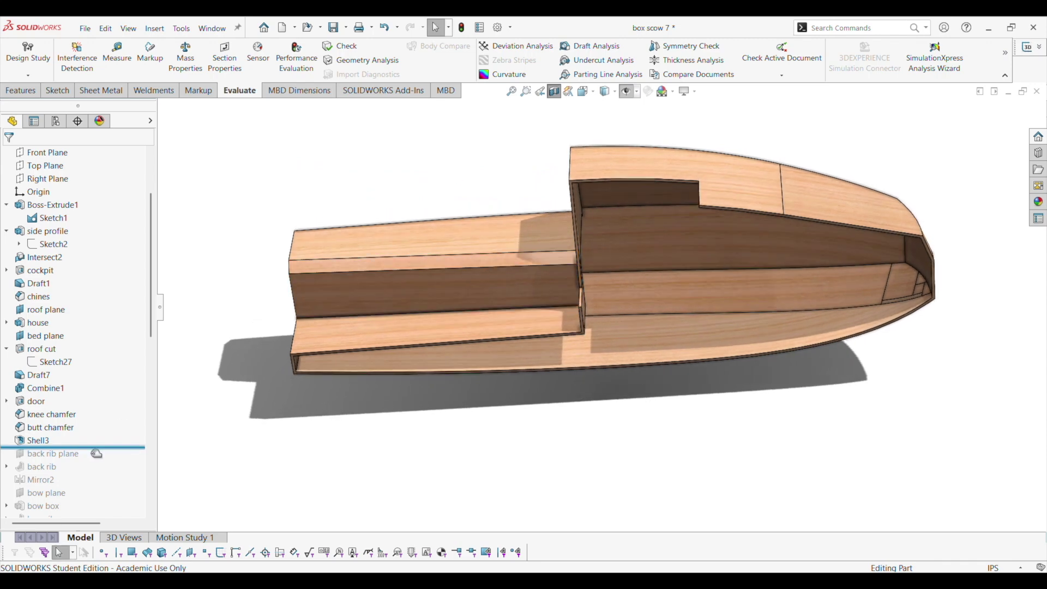
Roll the history forward through the back rib plane, back rib, Mirror2 and bow plane.
{"action": "key", "text": "space"}
{"action": "key", "text": "Escape"}
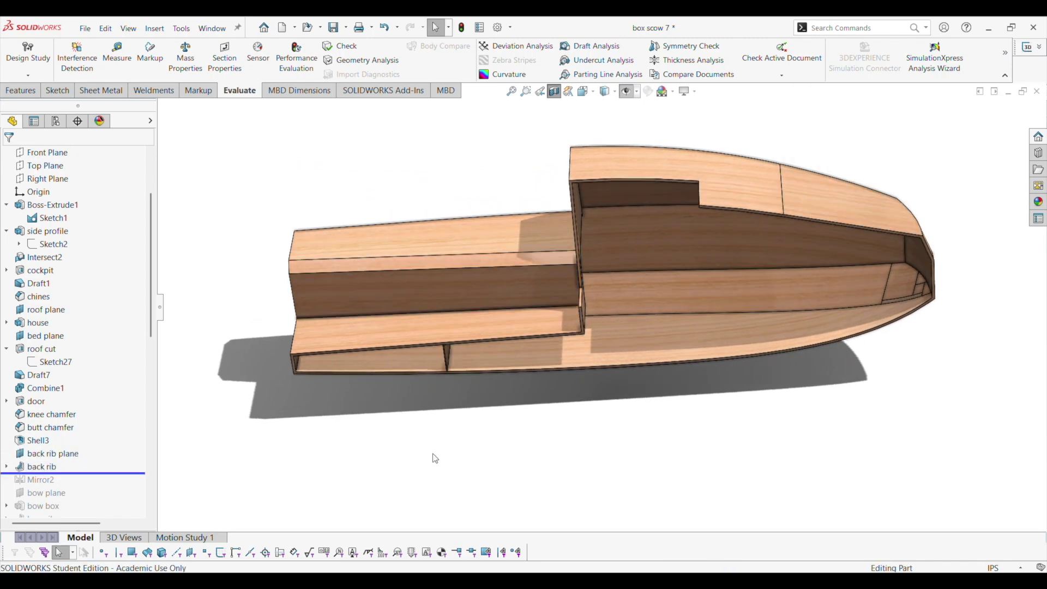
{"action": "mouse_move", "coordinate": [489, 326]}
{"action": "middle_mouse_down"}
{"action": "mouse_move", "coordinate": [402, 355]}
{"action": "mouse_move", "coordinate": [407, 338]}
{"action": "mouse_move", "coordinate": [498, 326]}
{"action": "middle_mouse_up"}
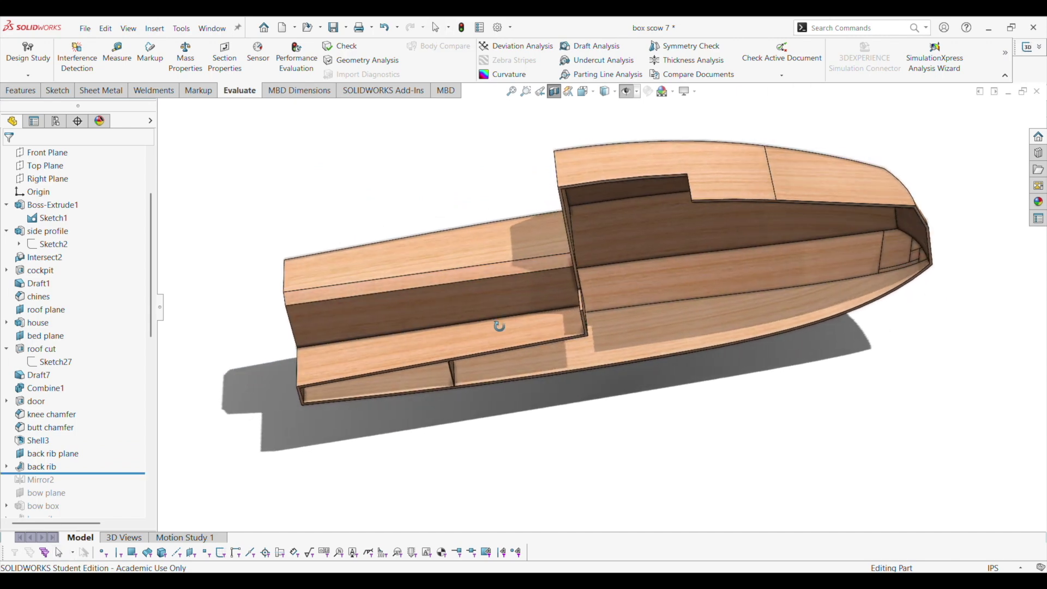
{"action": "left_click_drag", "start_coordinate": [110, 479], "coordinate": [106, 498]}
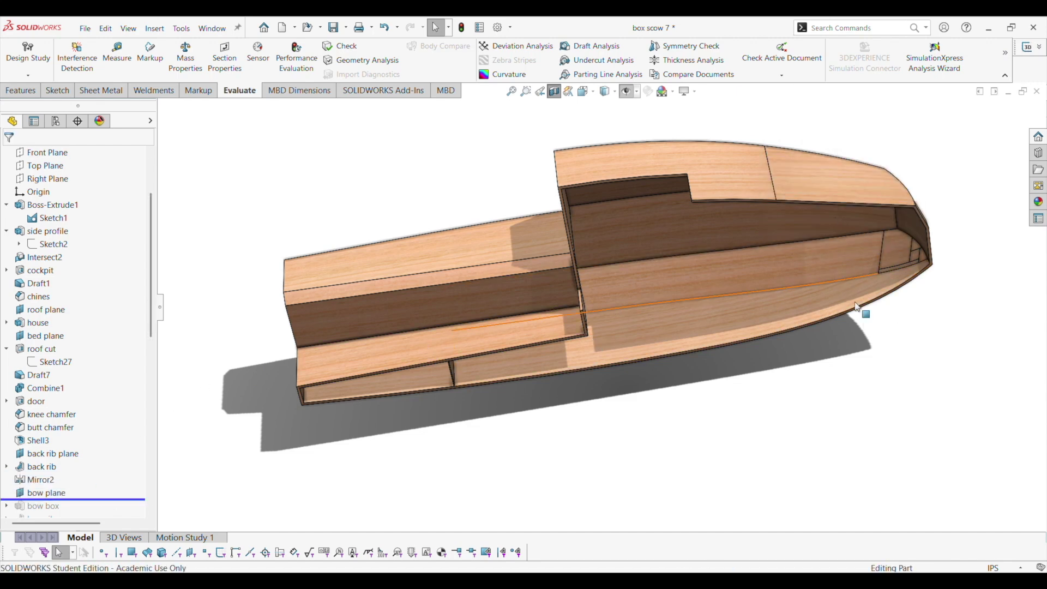
Set the rollback position directly after the bow box feature.
{"action": "key", "text": "space"}
{"action": "left_click_drag", "start_coordinate": [102, 505], "coordinate": [104, 517]}
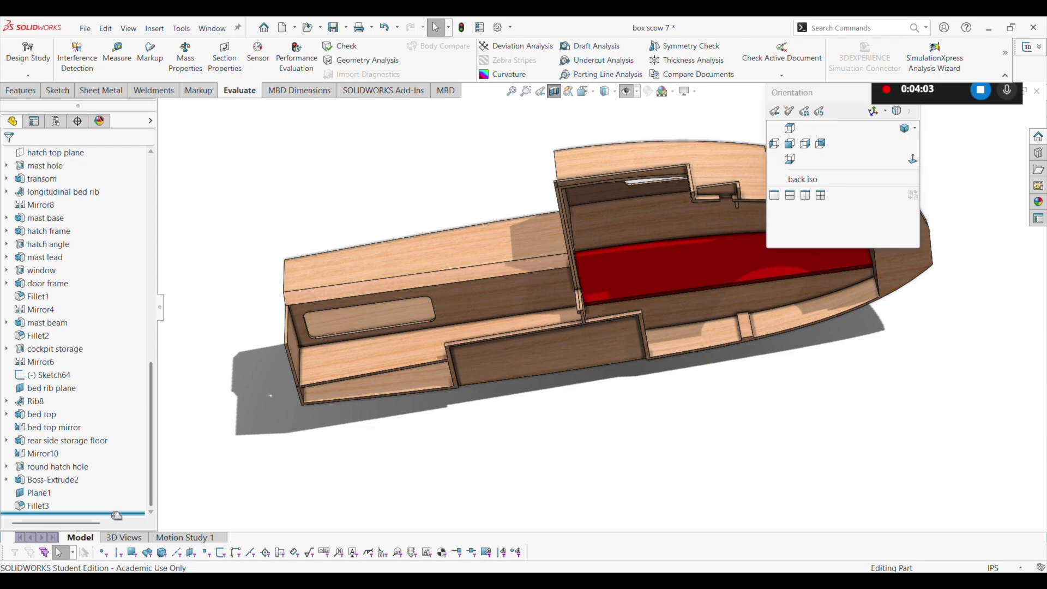
{"action": "mouse_move", "coordinate": [117, 513]}
{"action": "left_mouse_down"}
{"action": "mouse_move", "coordinate": [123, 109]}
{"action": "mouse_move", "coordinate": [119, 377]}
{"action": "mouse_move", "coordinate": [114, 363]}
{"action": "mouse_move", "coordinate": [111, 380]}
{"action": "mouse_move", "coordinate": [103, 303]}
{"action": "left_mouse_up"}
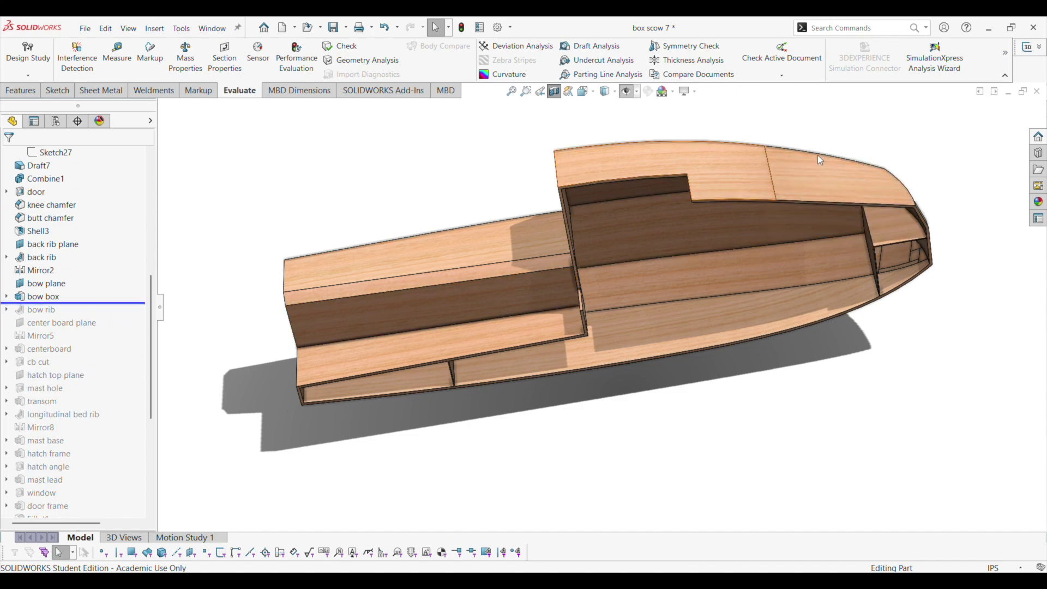
Examine the bow box and the back rib beneath the cockpit floor in the sectioned hull.
{"action": "key", "text": "space"}
{"action": "left_click", "coordinate": [800, 180]}
{"action": "scroll", "coordinate": [738, 233], "scroll_direction": "down", "scroll_amount": 5}
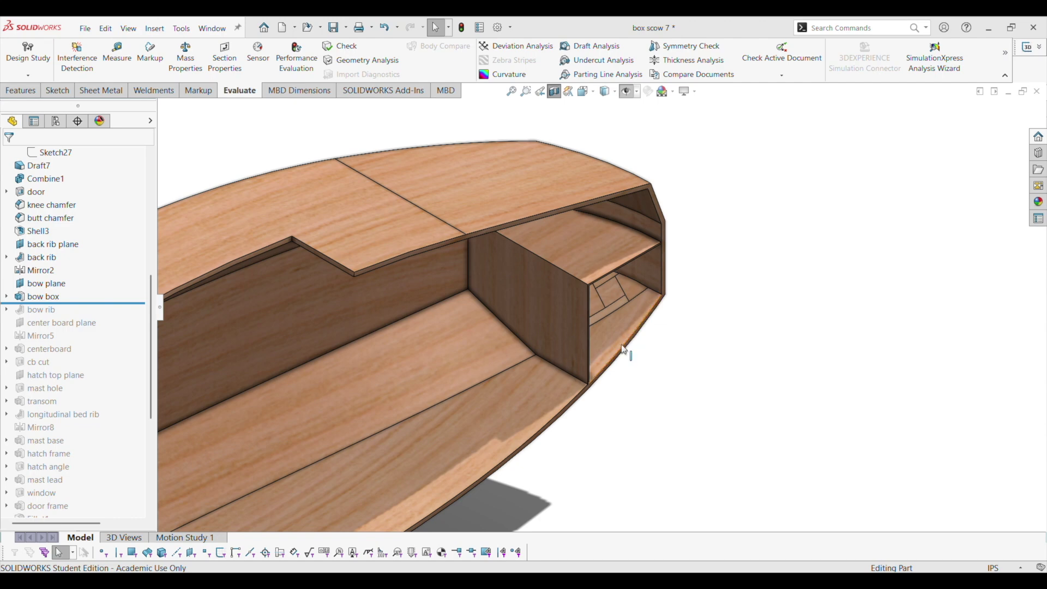
{"action": "scroll", "coordinate": [575, 338], "scroll_direction": "up", "scroll_amount": 3}
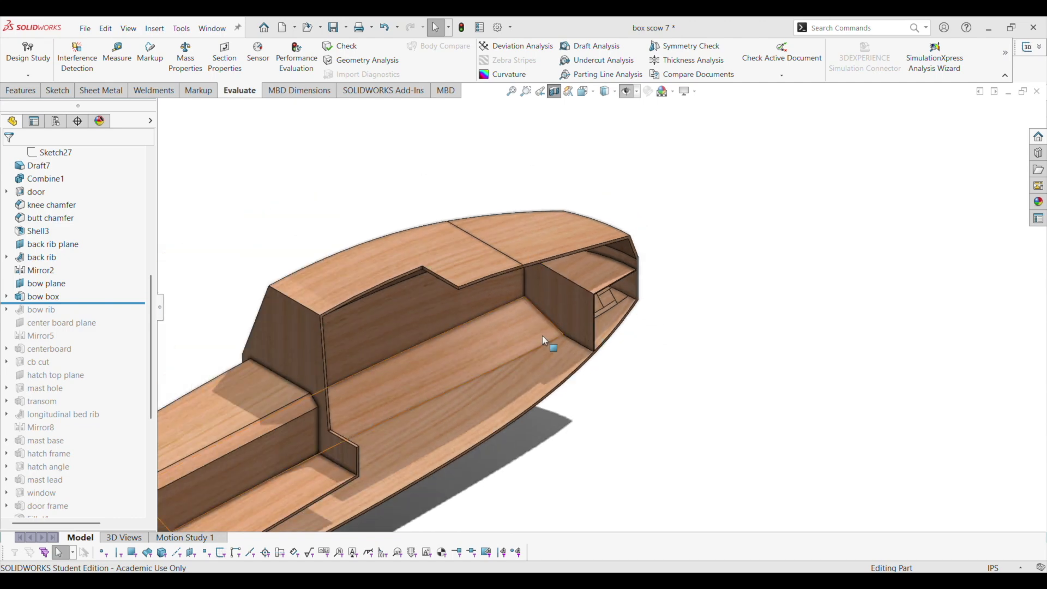
{"action": "scroll", "coordinate": [542, 338], "scroll_direction": "up", "scroll_amount": 4}
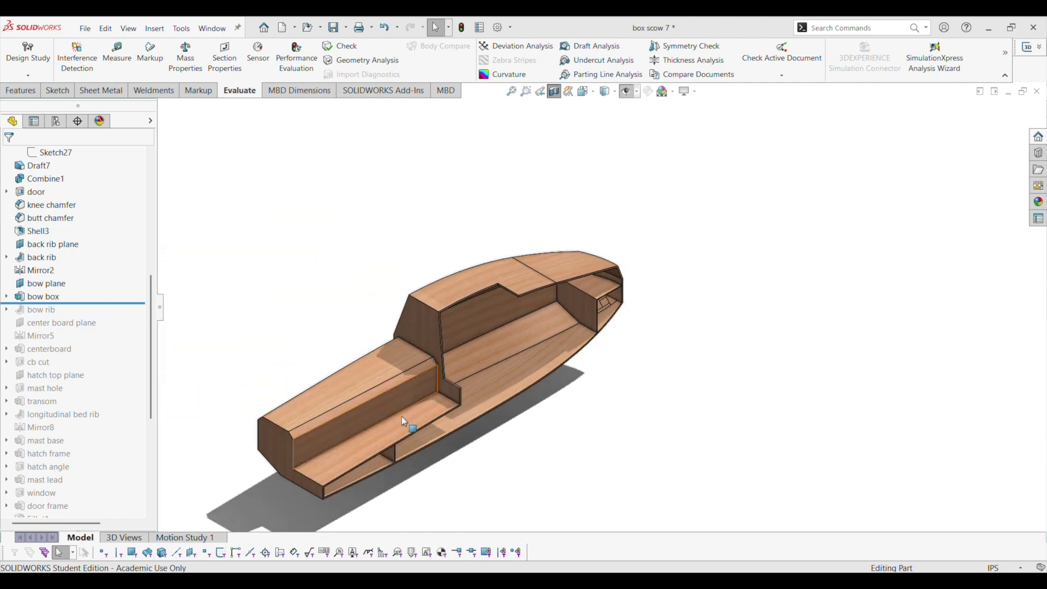
{"action": "scroll", "coordinate": [376, 466], "scroll_direction": "down", "scroll_amount": 6}
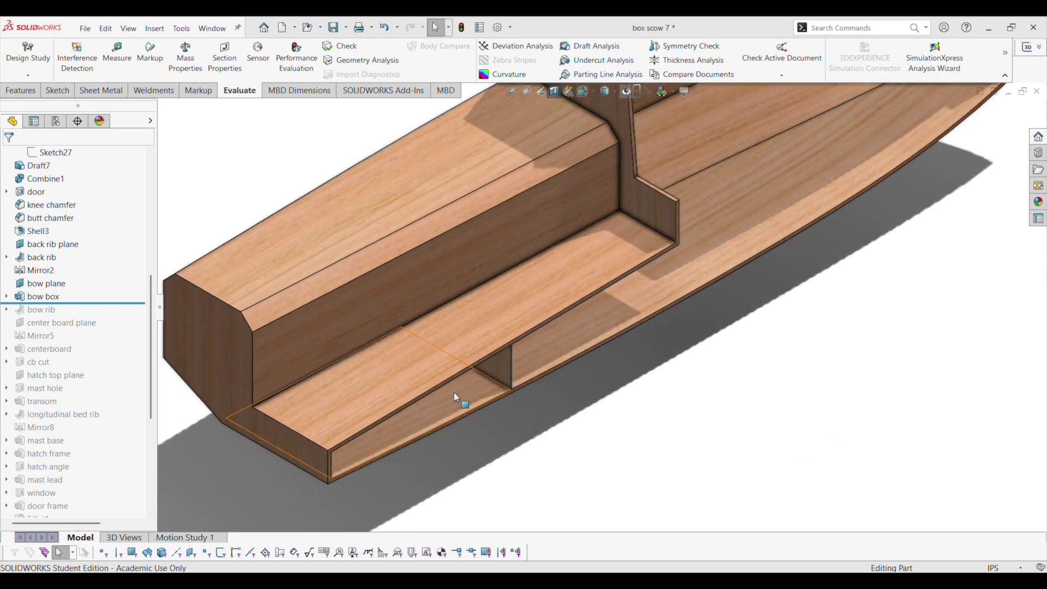
{"action": "scroll", "coordinate": [457, 397], "scroll_direction": "up", "scroll_amount": 5}
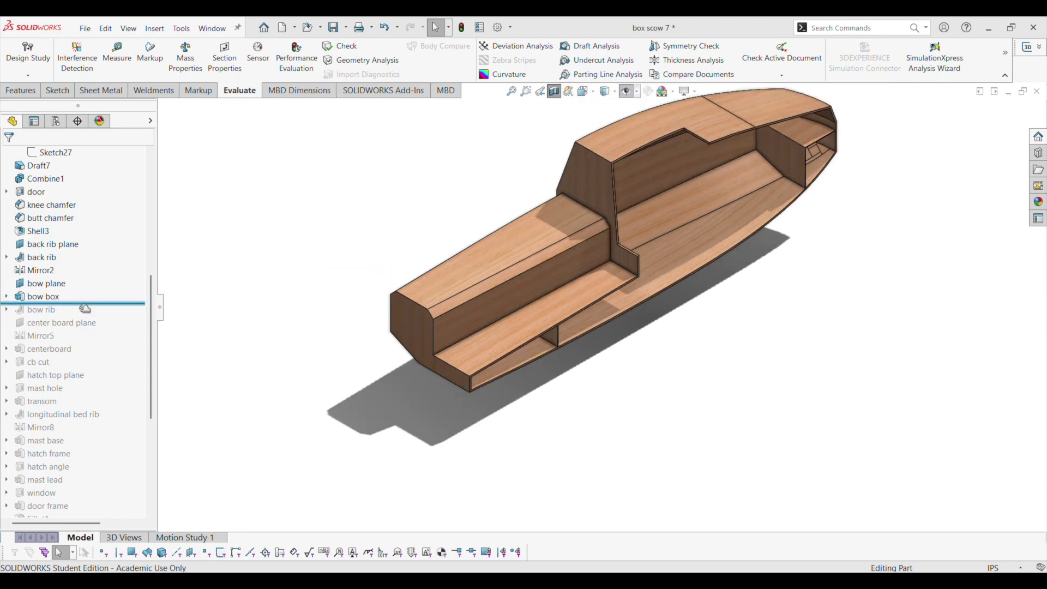
Roll the history forward past the bow rib and inspect the rib inside the bow.
{"action": "left_click_drag", "start_coordinate": [93, 310], "coordinate": [92, 323]}
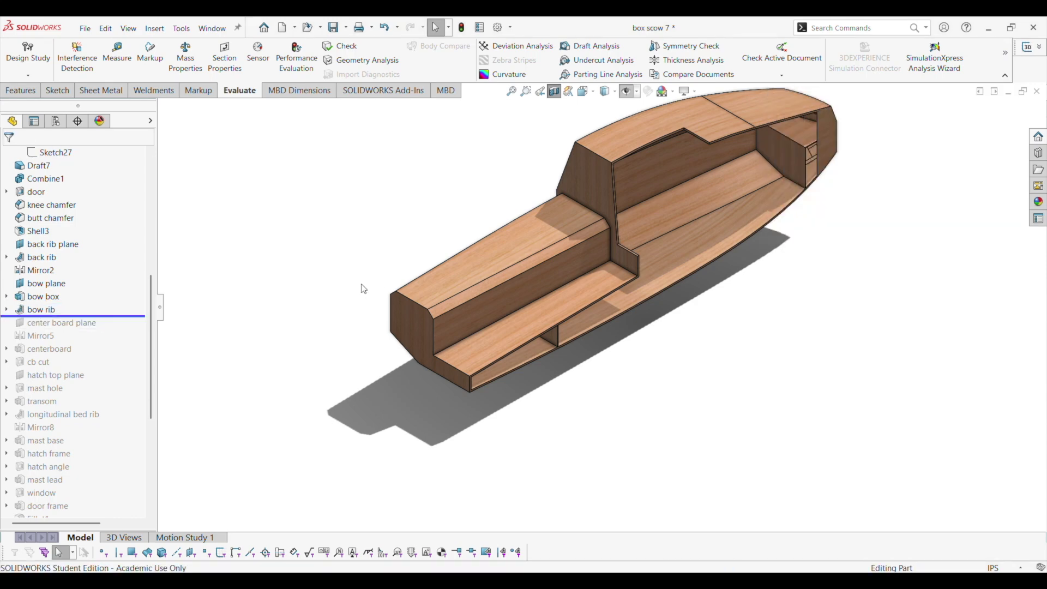
{"action": "scroll", "coordinate": [731, 226], "scroll_direction": "down", "scroll_amount": 10}
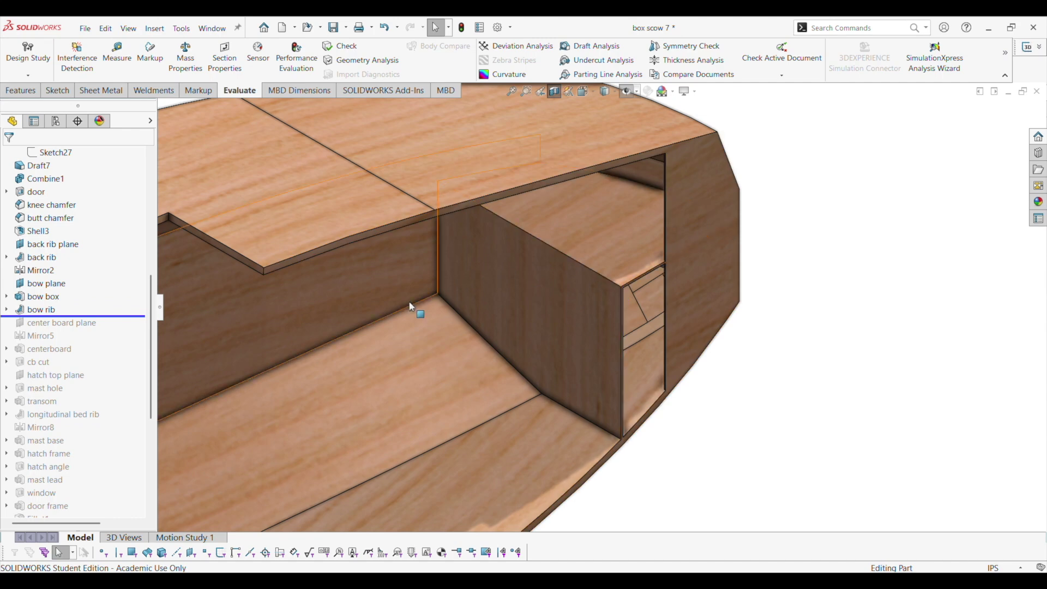
Roll the history forward past the center board plane and Mirror5 and view the mirrored hull in section.
{"action": "key", "text": "space"}
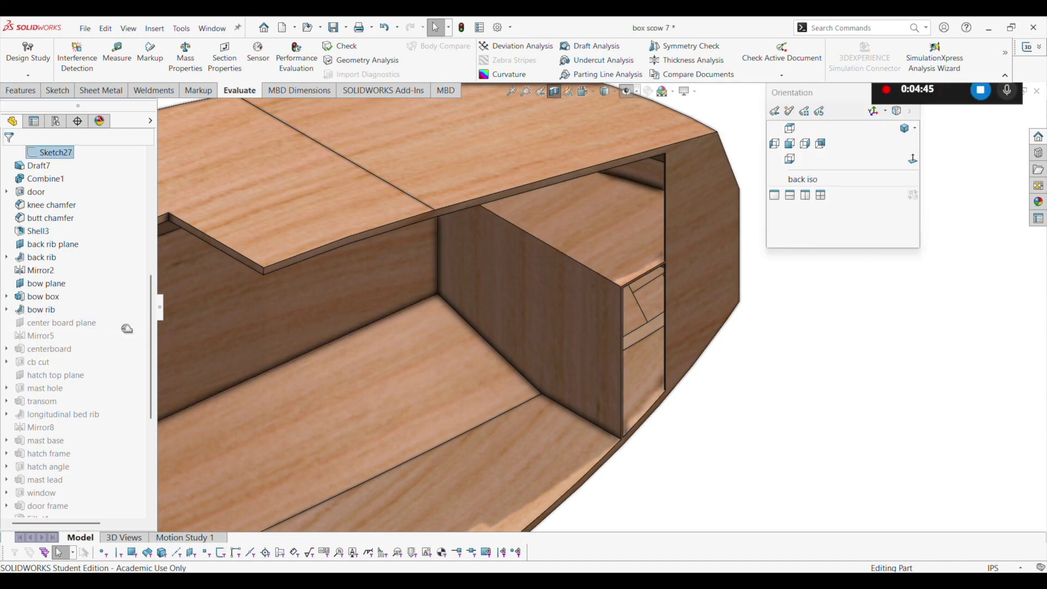
{"action": "left_click_drag", "start_coordinate": [125, 341], "coordinate": [126, 342]}
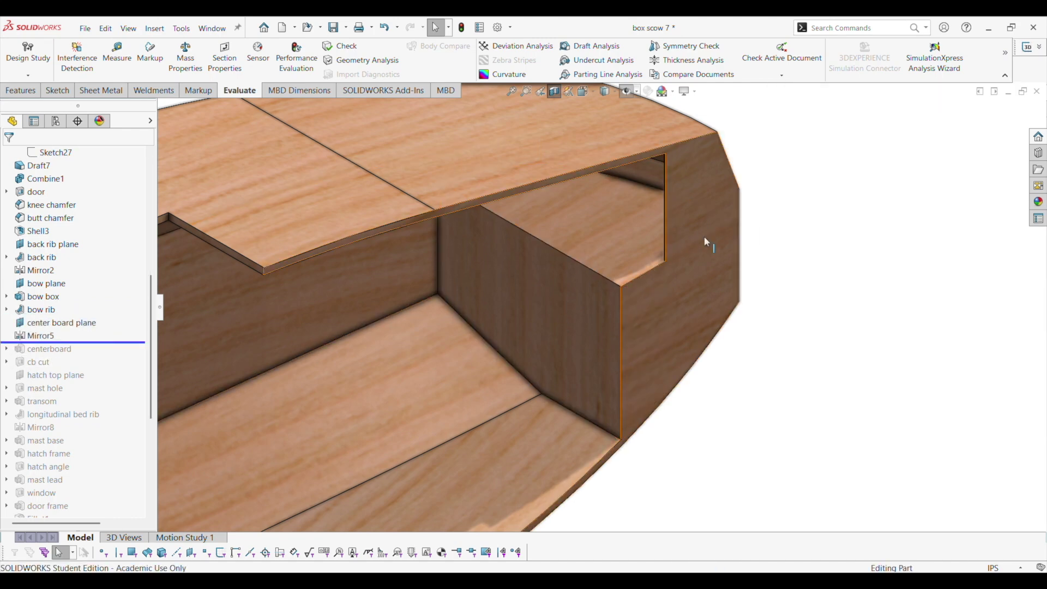
{"action": "scroll", "coordinate": [606, 336], "scroll_direction": "up", "scroll_amount": 2}
{"action": "scroll", "coordinate": [332, 327], "scroll_direction": "up", "scroll_amount": 5}
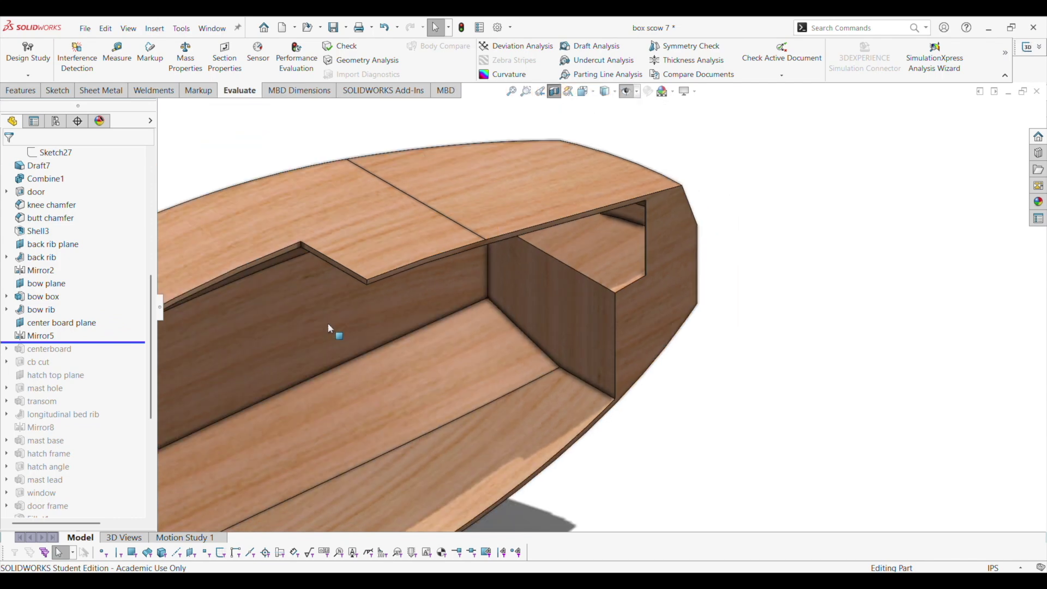
Roll the history forward past the centerboard and cb cut features, with the whole sectioned hull in view.
{"action": "left_click_drag", "start_coordinate": [105, 344], "coordinate": [105, 356]}
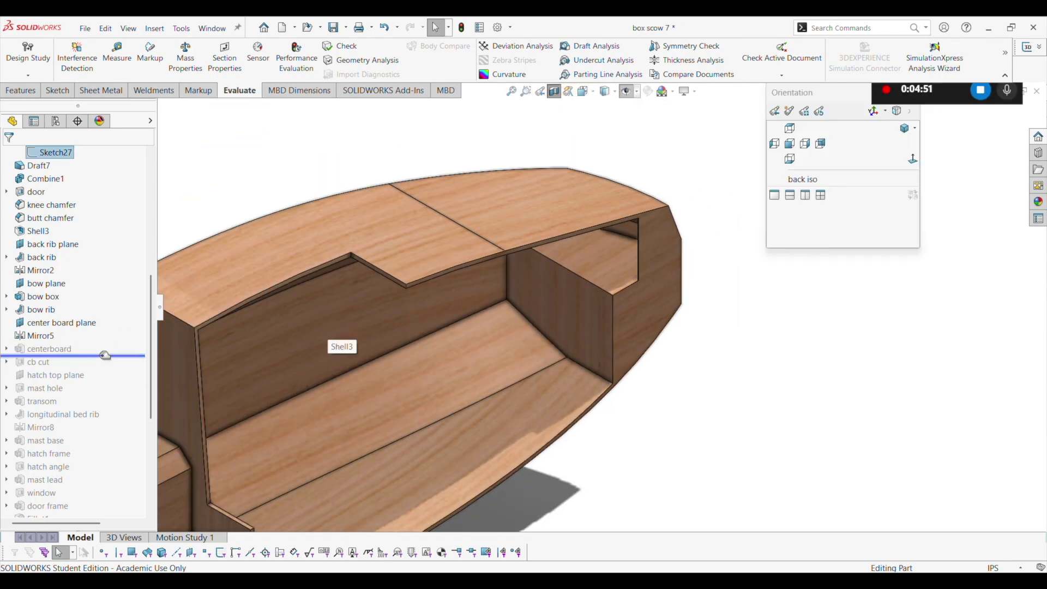
{"action": "scroll", "coordinate": [375, 327], "scroll_direction": "up", "scroll_amount": 4}
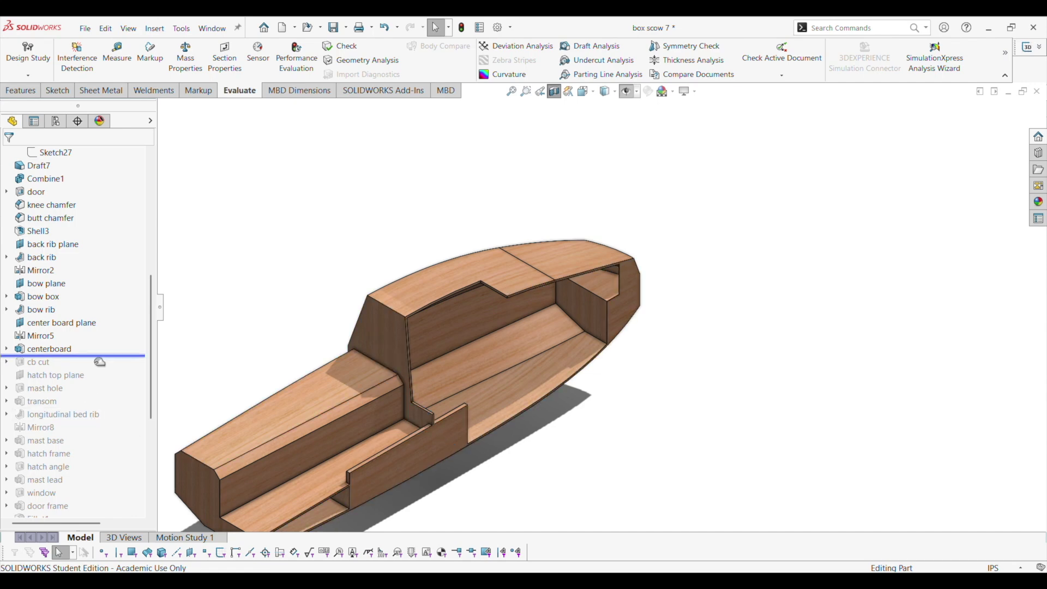
{"action": "left_click_drag", "start_coordinate": [100, 362], "coordinate": [96, 369]}
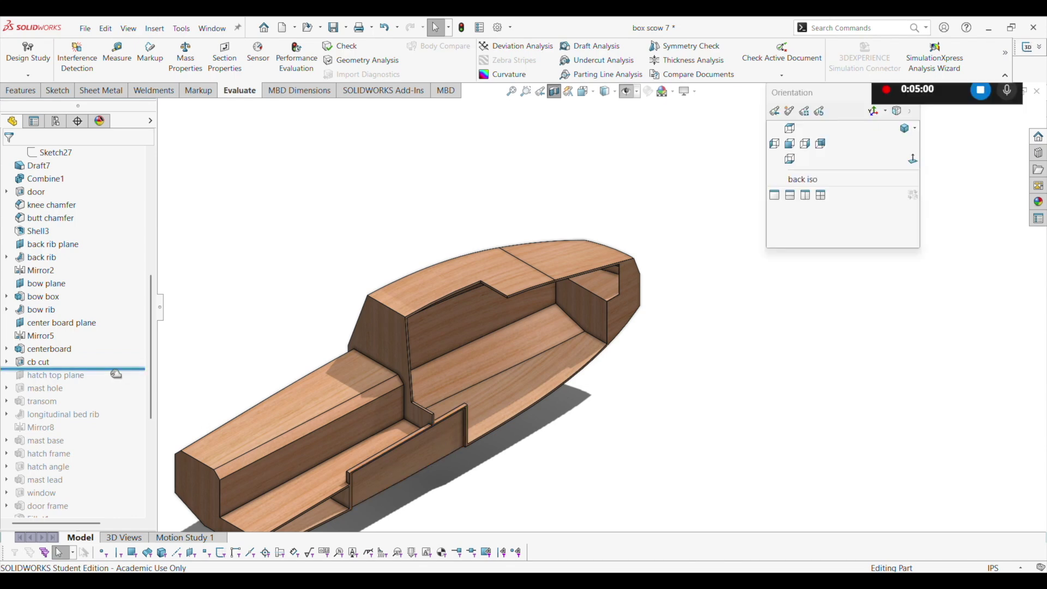
Roll the history forward past the hatch top plane and mast hole and inspect the hole in the cabin roof.
{"action": "left_click_drag", "start_coordinate": [120, 375], "coordinate": [118, 382]}
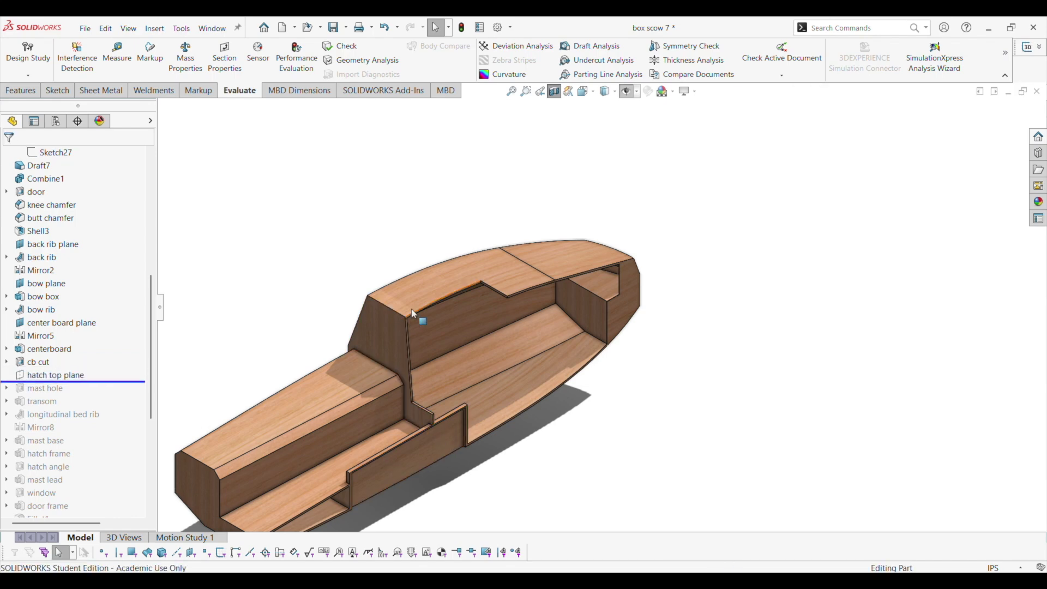
{"action": "left_click_drag", "start_coordinate": [123, 385], "coordinate": [122, 393]}
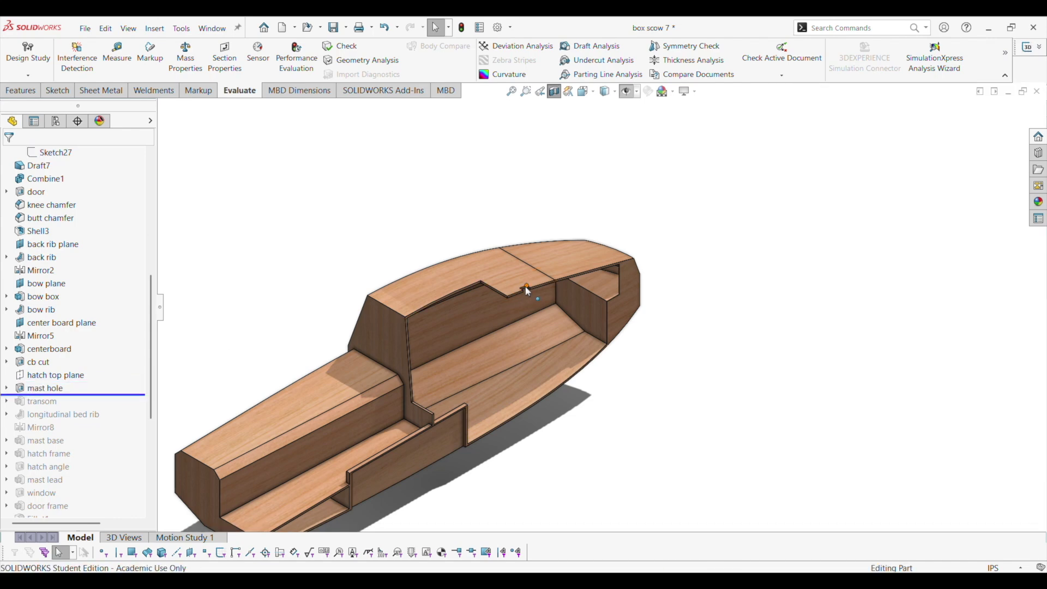
{"action": "scroll", "coordinate": [528, 291], "scroll_direction": "down", "scroll_amount": 4}
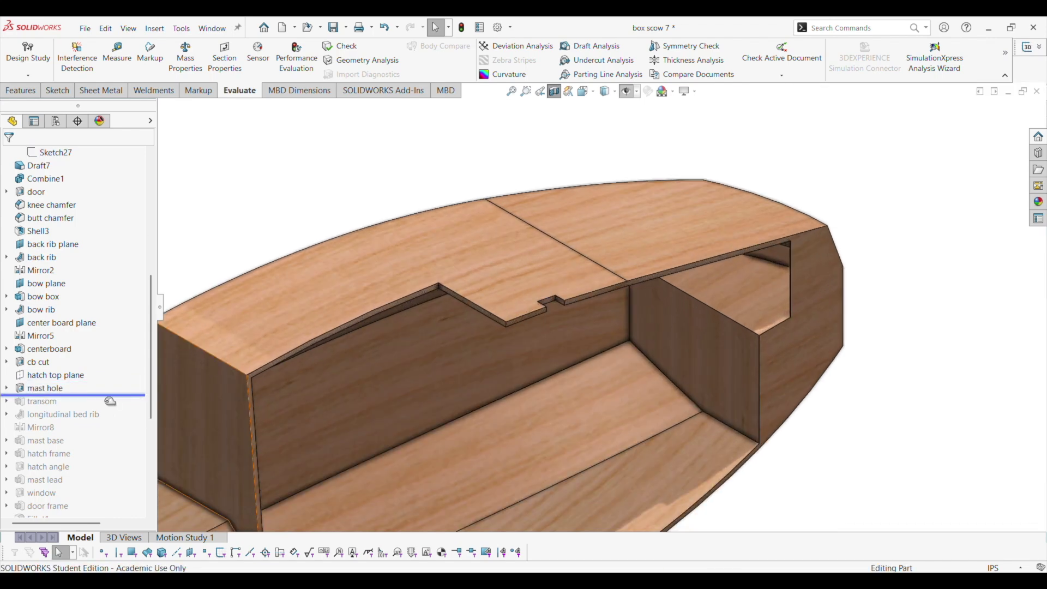
Roll the history forward past the transom and turn off the section view to show the full stern.
{"action": "left_click_drag", "start_coordinate": [110, 402], "coordinate": [112, 408]}
{"action": "scroll", "coordinate": [397, 260], "scroll_direction": "up", "scroll_amount": 4}
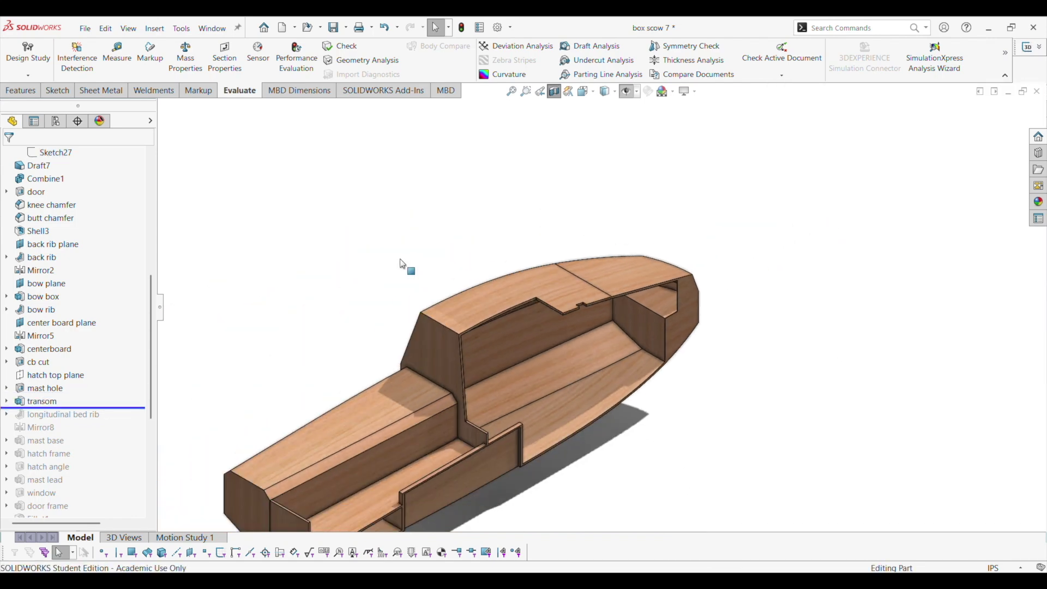
{"action": "scroll", "coordinate": [426, 428], "scroll_direction": "down", "scroll_amount": 6}
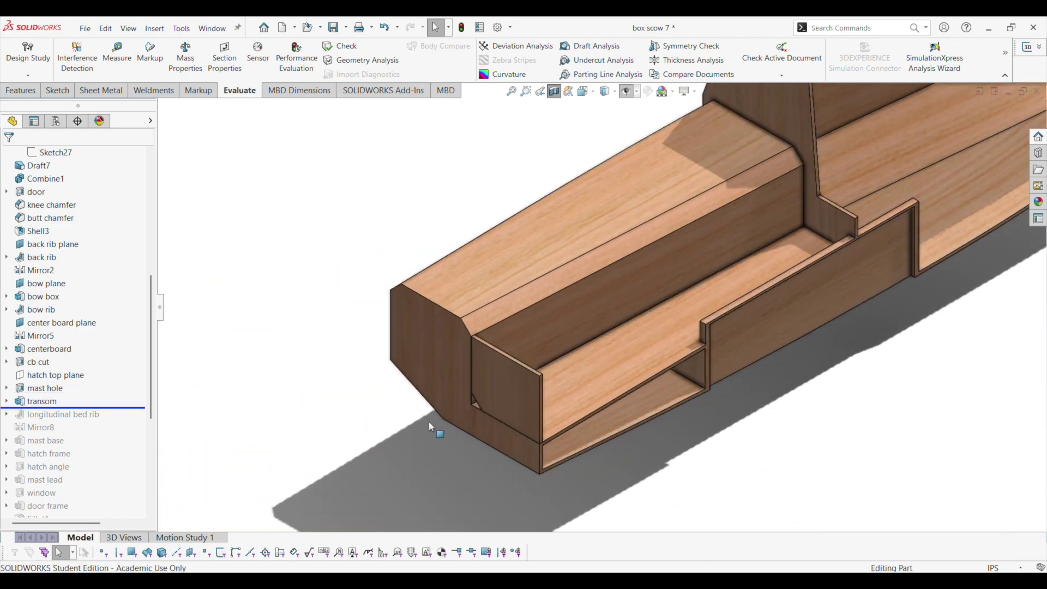
{"action": "scroll", "coordinate": [428, 421], "scroll_direction": "down", "scroll_amount": 2}
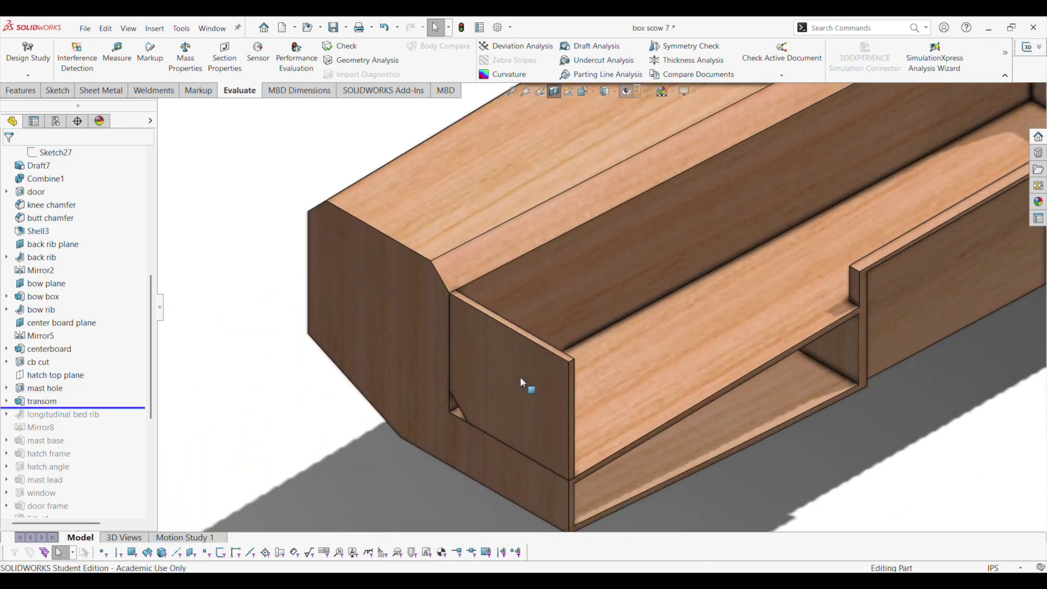
{"action": "left_click", "coordinate": [556, 90]}
{"action": "scroll", "coordinate": [414, 233], "scroll_direction": "up", "scroll_amount": 4}
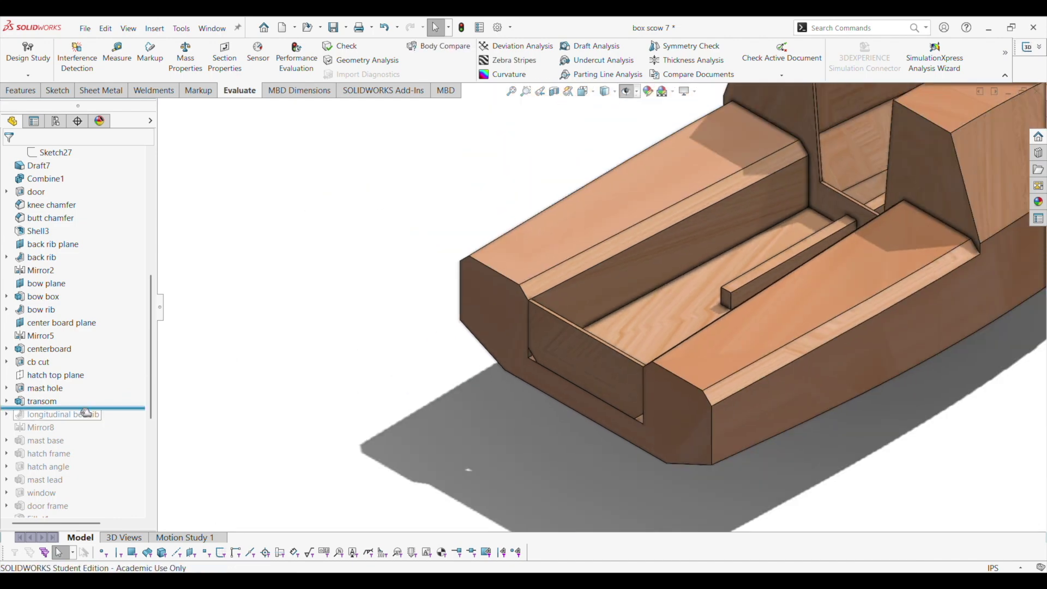
Roll the history forward past the longitudinal bed rib and inspect the rib inside the cabin through the hatch opening.
{"action": "left_click_drag", "start_coordinate": [108, 408], "coordinate": [110, 417]}
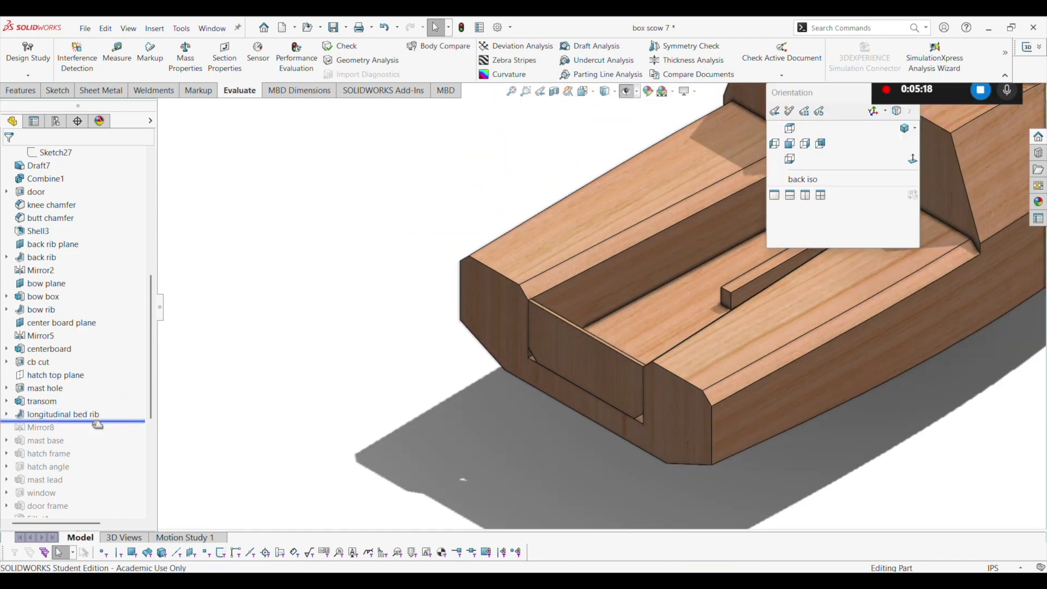
{"action": "scroll", "coordinate": [542, 297], "scroll_direction": "up", "scroll_amount": 5}
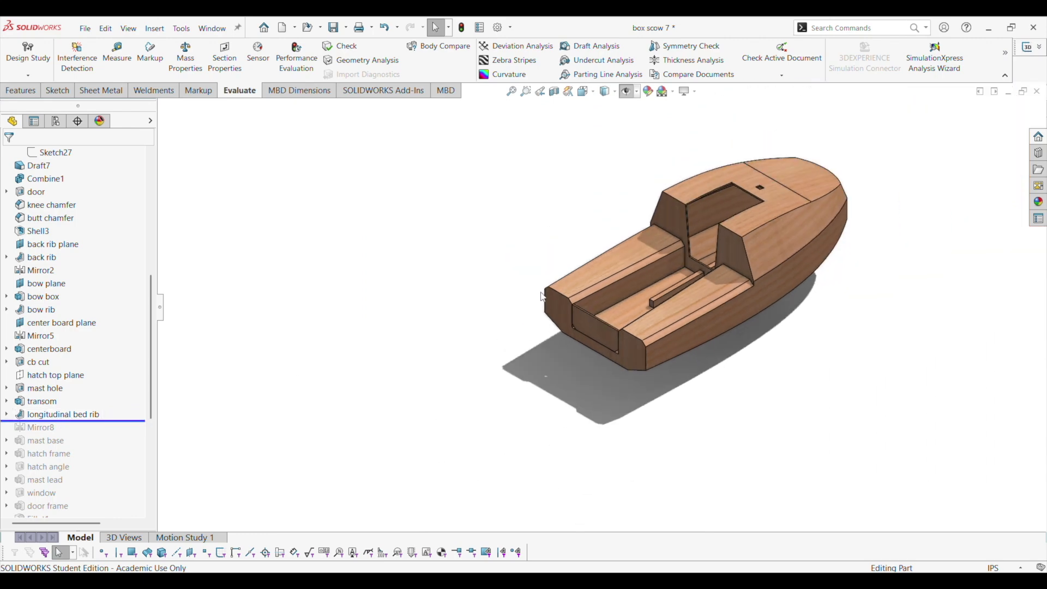
{"action": "mouse_move", "coordinate": [618, 267]}
{"action": "middle_mouse_down"}
{"action": "mouse_move", "coordinate": [578, 306]}
{"action": "mouse_move", "coordinate": [588, 318]}
{"action": "mouse_move", "coordinate": [590, 309]}
{"action": "middle_mouse_up"}
{"action": "scroll", "coordinate": [715, 223], "scroll_direction": "down", "scroll_amount": 8}
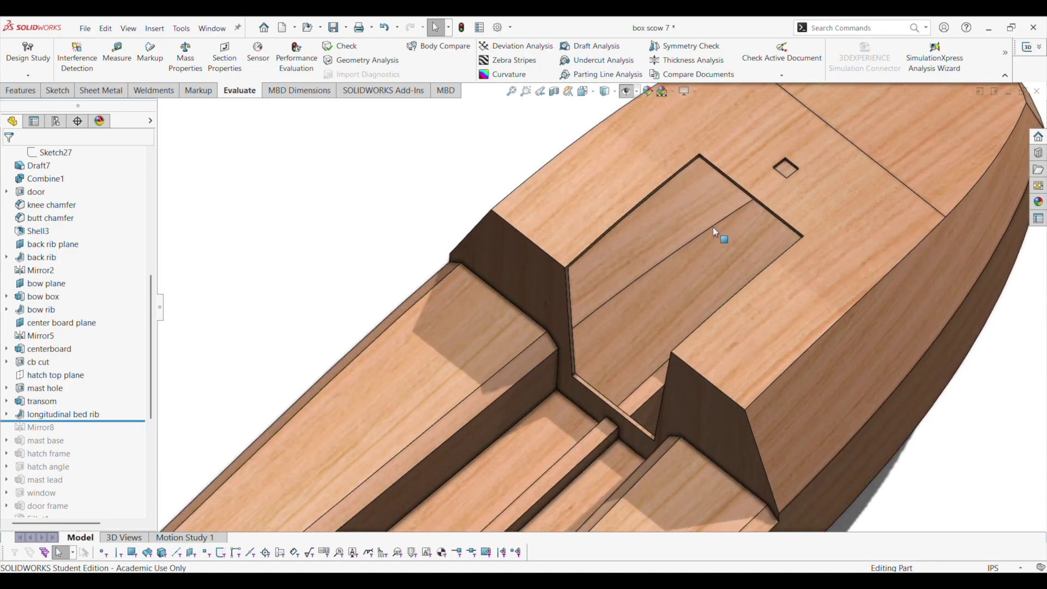
{"action": "scroll", "coordinate": [608, 294], "scroll_direction": "up", "scroll_amount": 5}
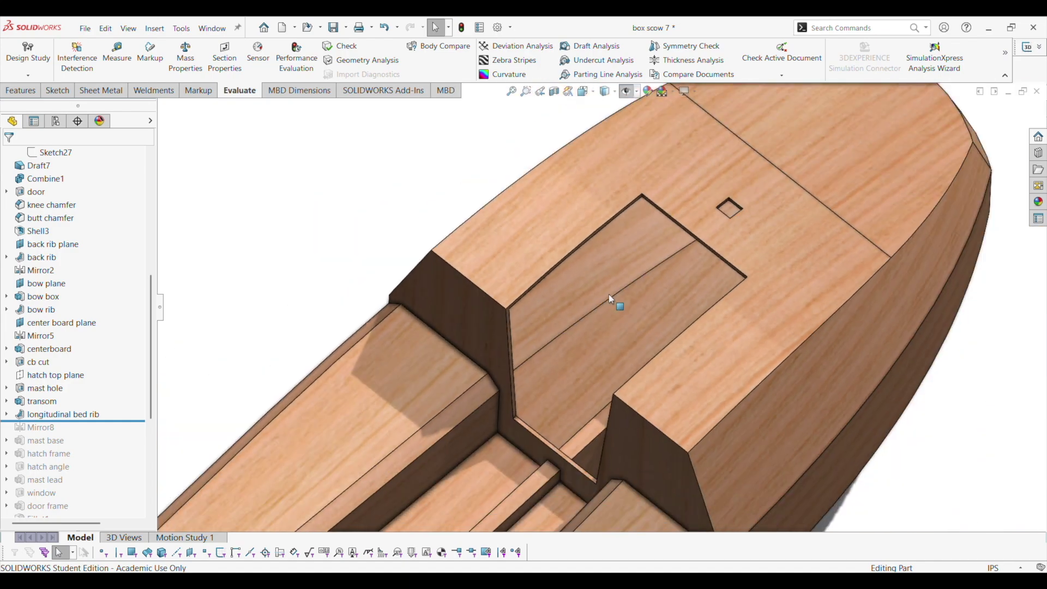
{"action": "middle_click_drag", "start_coordinate": [607, 299], "coordinate": [670, 282]}
{"action": "scroll", "coordinate": [778, 355], "scroll_direction": "down", "scroll_amount": 6}
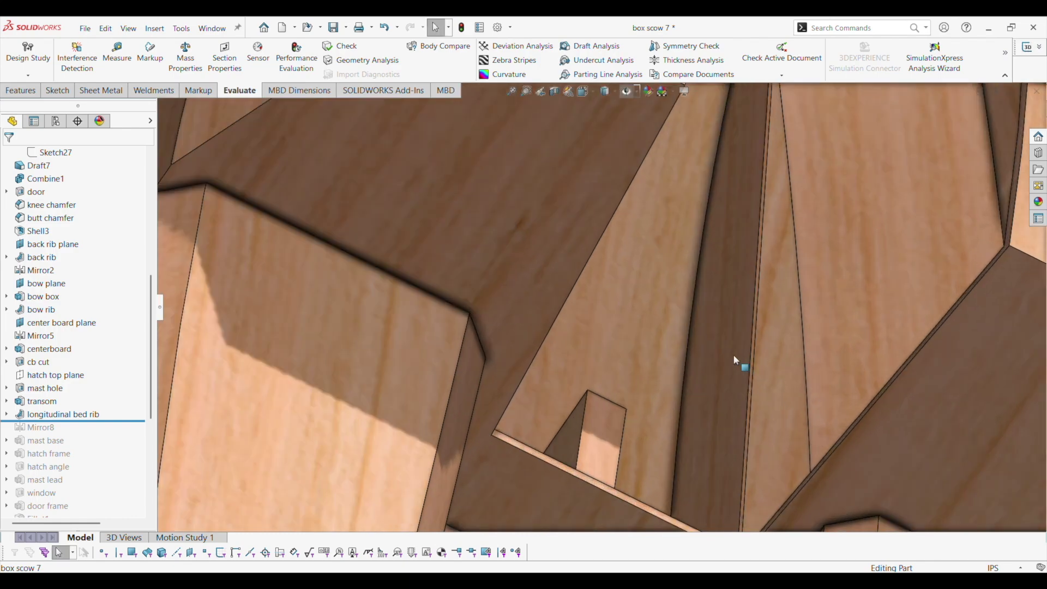
{"action": "scroll", "coordinate": [734, 355], "scroll_direction": "up", "scroll_amount": 4}
{"action": "scroll", "coordinate": [661, 374], "scroll_direction": "up", "scroll_amount": 5}
{"action": "scroll", "coordinate": [649, 328], "scroll_direction": "down", "scroll_amount": 2}
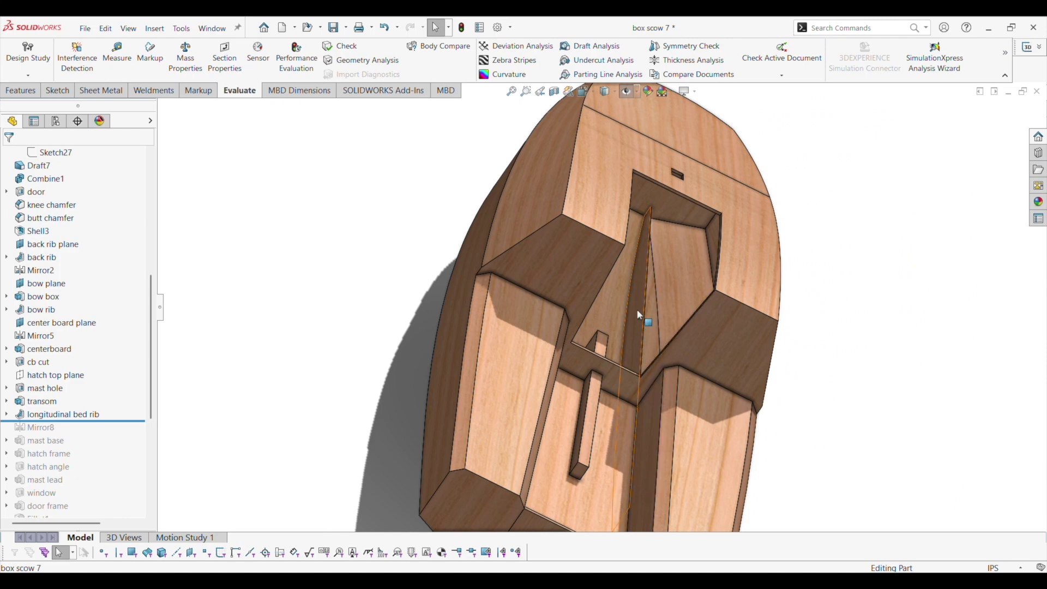
{"action": "mouse_move", "coordinate": [522, 321]}
{"action": "middle_mouse_down"}
{"action": "mouse_move", "coordinate": [597, 347]}
{"action": "mouse_move", "coordinate": [628, 298]}
{"action": "middle_mouse_up"}
Roll the history forward past Mirror8 and the mast base and inspect the cabin interior from above.
{"action": "left_click_drag", "start_coordinate": [109, 421], "coordinate": [106, 436]}
{"action": "middle_click_drag", "start_coordinate": [518, 324], "coordinate": [471, 325]}
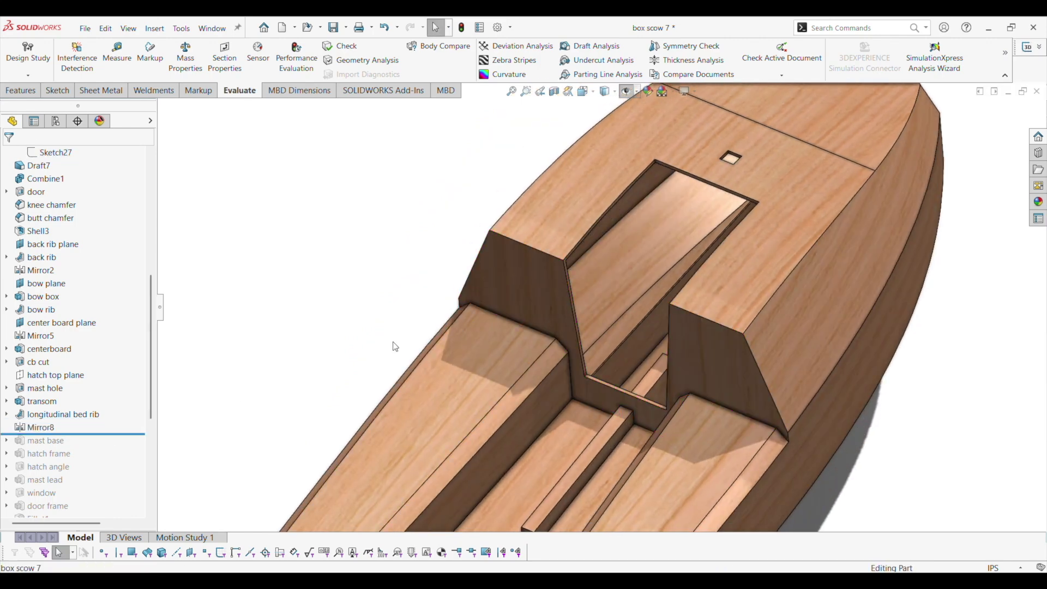
{"action": "left_click_drag", "start_coordinate": [90, 439], "coordinate": [96, 448]}
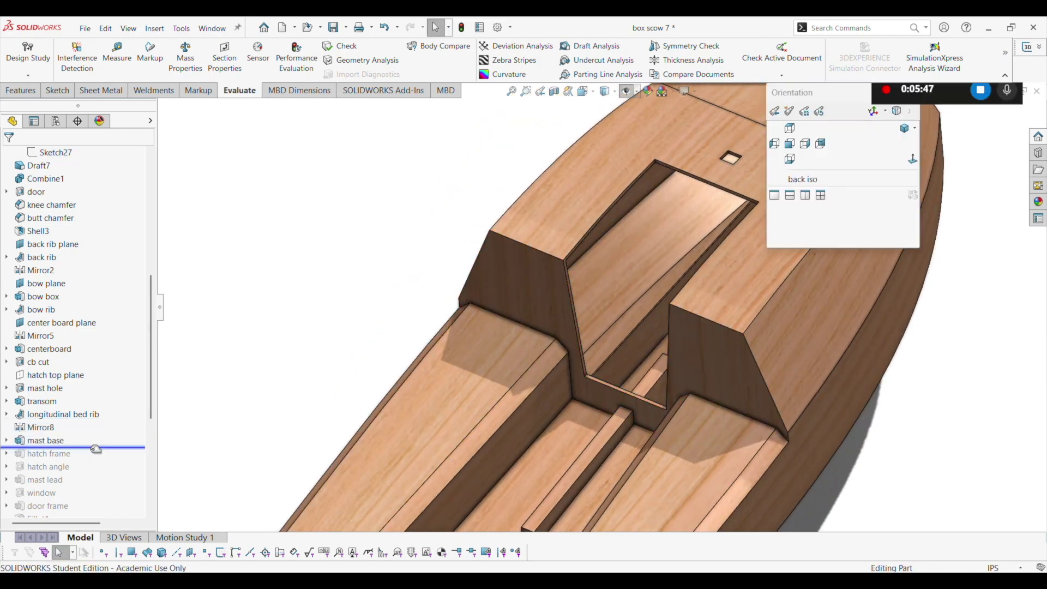
{"action": "middle_click_drag", "start_coordinate": [272, 397], "coordinate": [364, 388]}
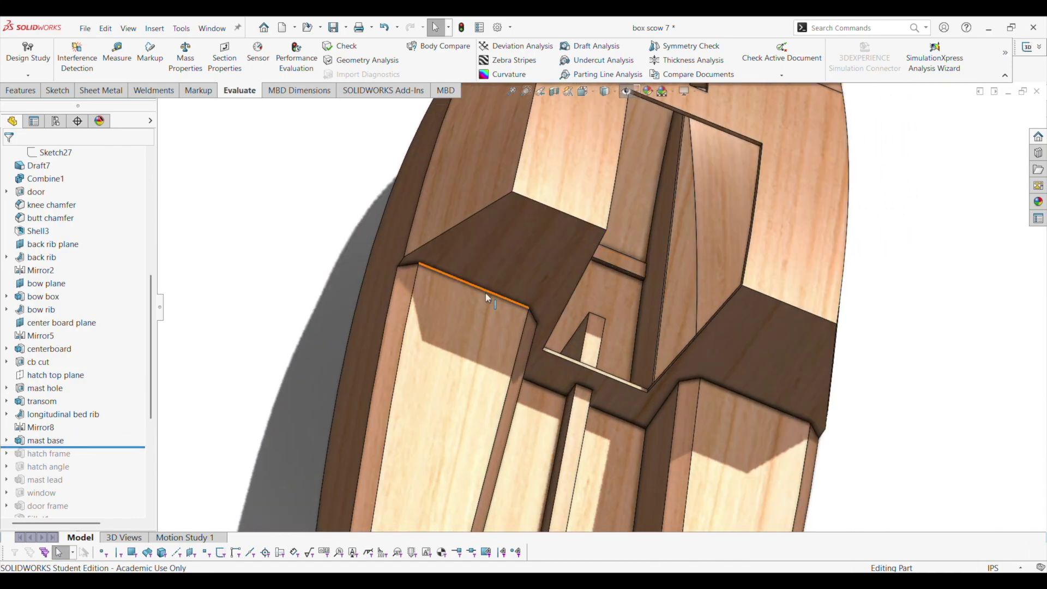
{"action": "middle_click_drag", "start_coordinate": [485, 293], "coordinate": [433, 296]}
{"action": "key", "text": "Escape"}
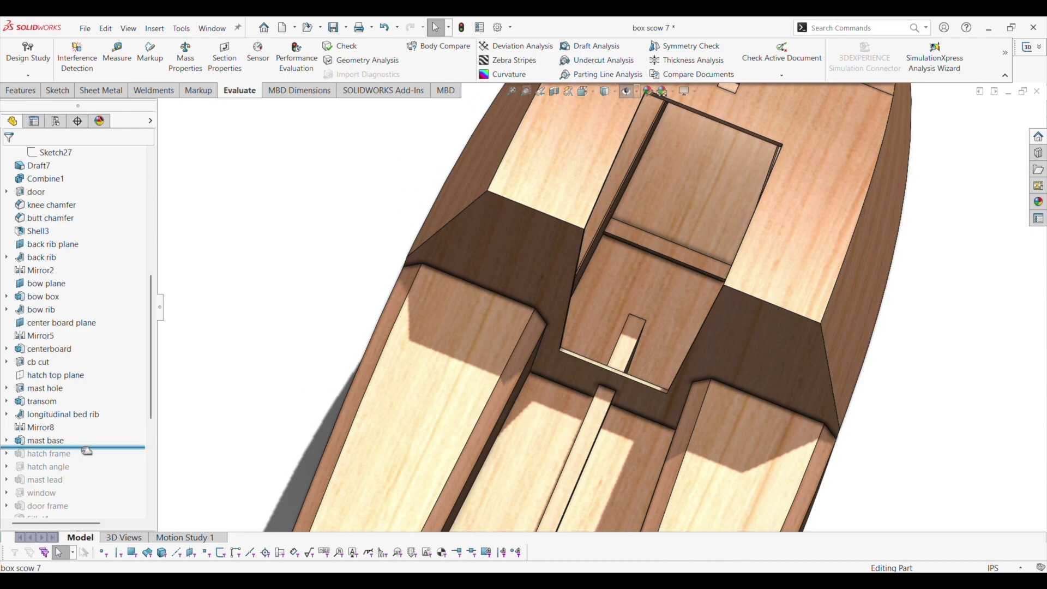
Roll the history forward past the hatch frame and inspect the frame around the cabin roof opening.
{"action": "left_click_drag", "start_coordinate": [96, 455], "coordinate": [97, 462]}
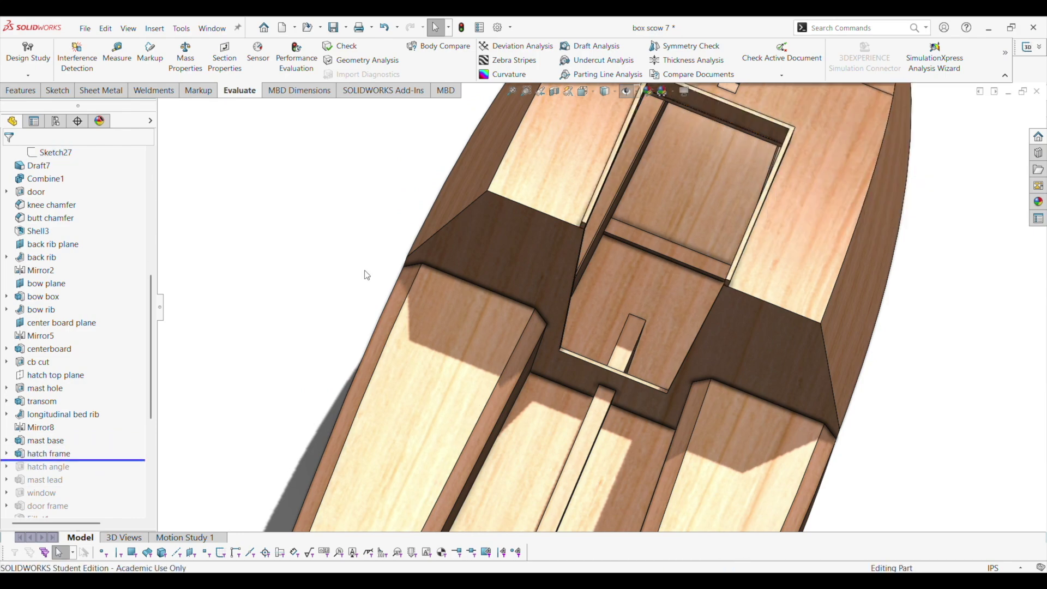
{"action": "middle_click_drag", "start_coordinate": [368, 273], "coordinate": [371, 234]}
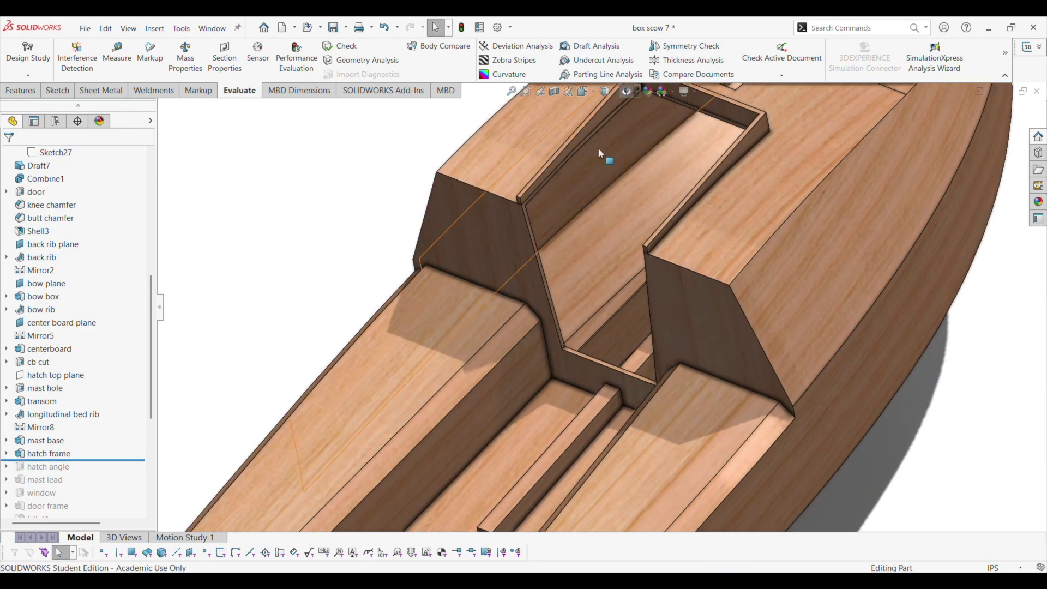
{"action": "scroll", "coordinate": [649, 150], "scroll_direction": "up", "scroll_amount": 3}
{"action": "scroll", "coordinate": [649, 150], "scroll_direction": "down", "scroll_amount": 3}
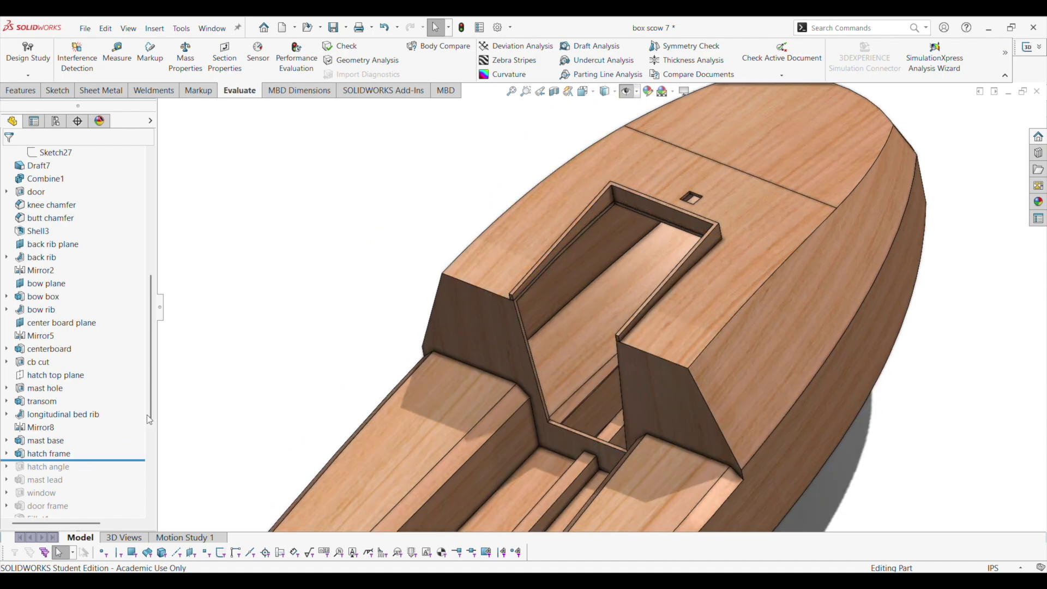
Roll the history forward past the hatch angle cut and open its Sketch44 to review the angled profile over the hatch frame.
{"action": "key", "text": "space"}
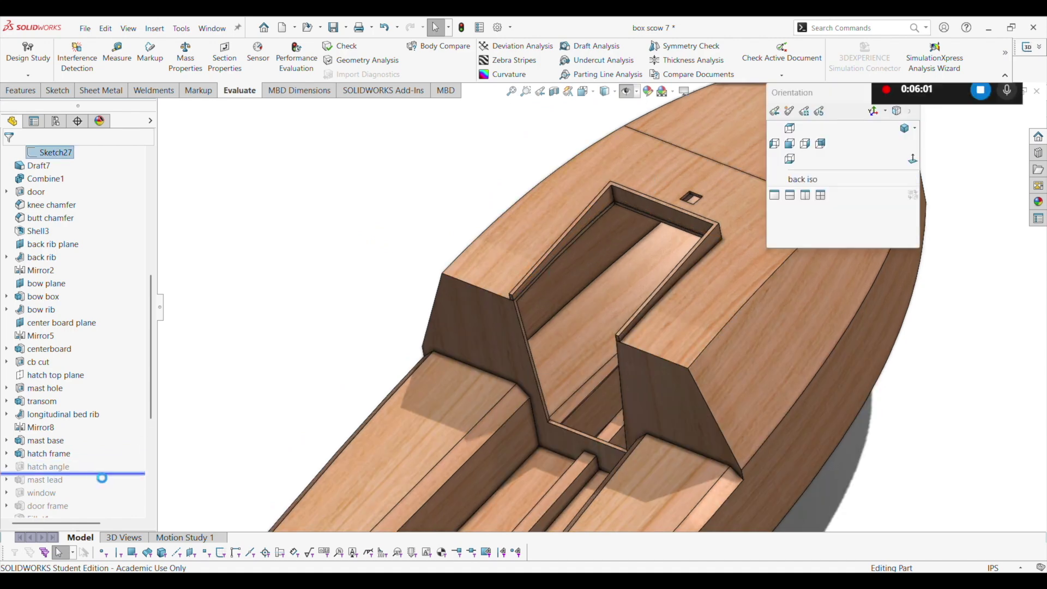
{"action": "left_click", "coordinate": [6, 467]}
{"action": "left_click", "coordinate": [57, 480]}
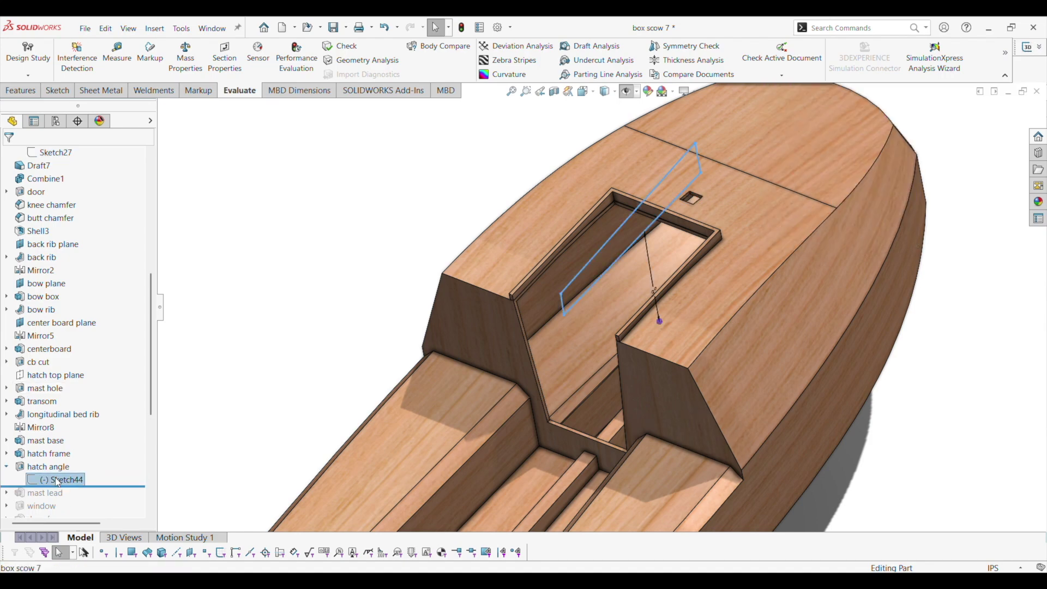
{"action": "left_click", "coordinate": [70, 446]}
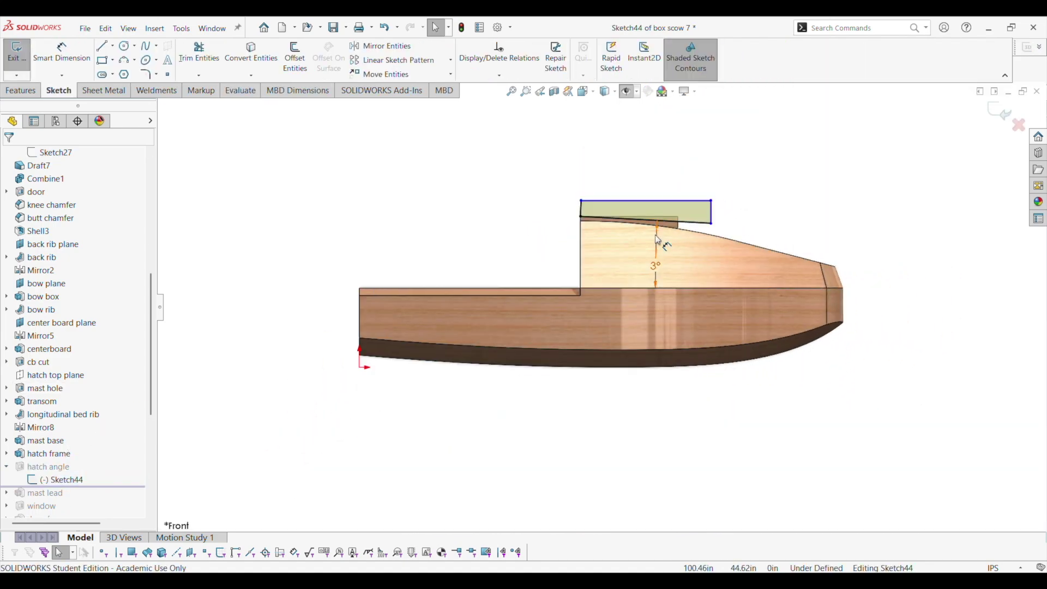
{"action": "scroll", "coordinate": [556, 224], "scroll_direction": "down", "scroll_amount": 3}
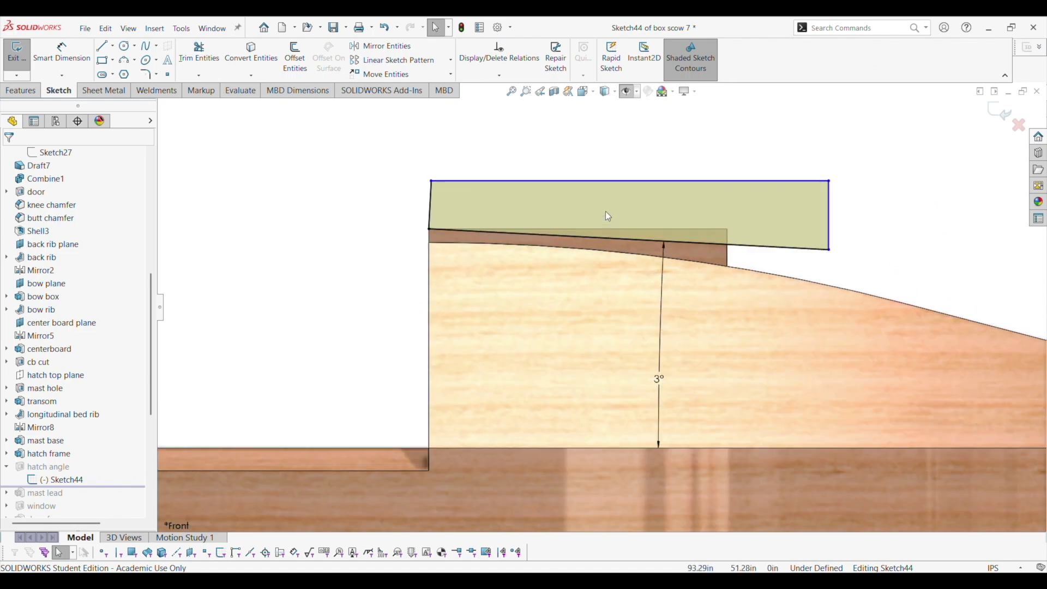
{"action": "scroll", "coordinate": [611, 238], "scroll_direction": "up", "scroll_amount": 4}
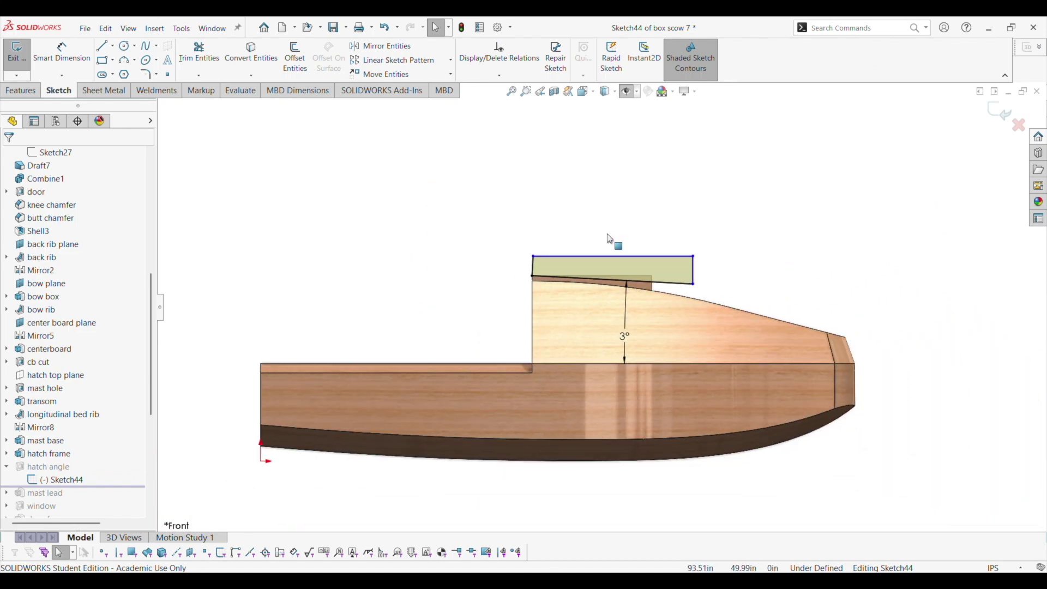
{"action": "left_click", "coordinate": [999, 112]}
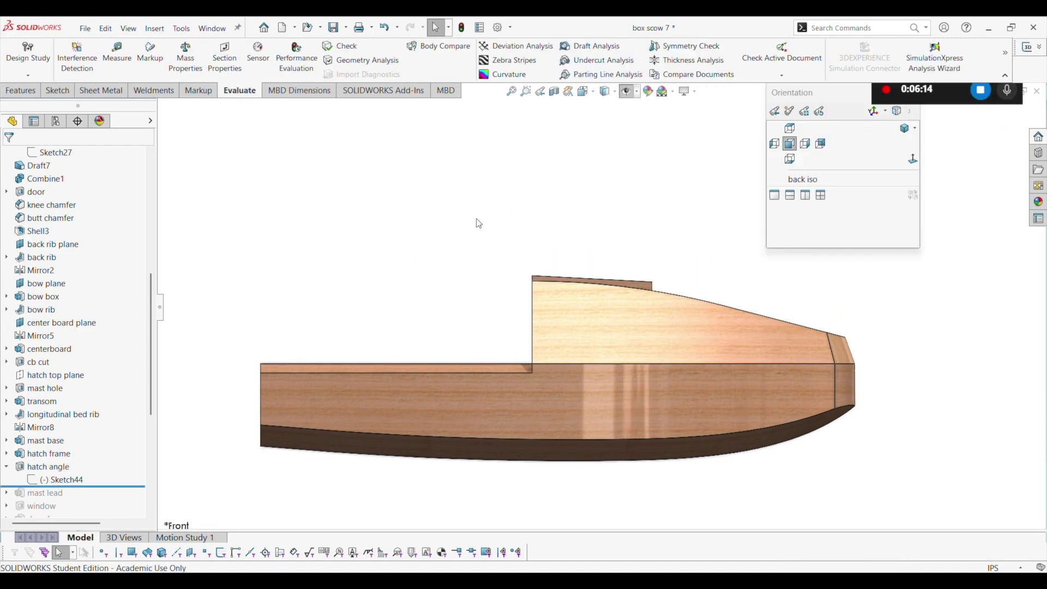
Roll the history forward past the mast lead and inspect the frame around the mast hole on the cabin roof.
{"action": "left_click_drag", "start_coordinate": [109, 491], "coordinate": [108, 498]}
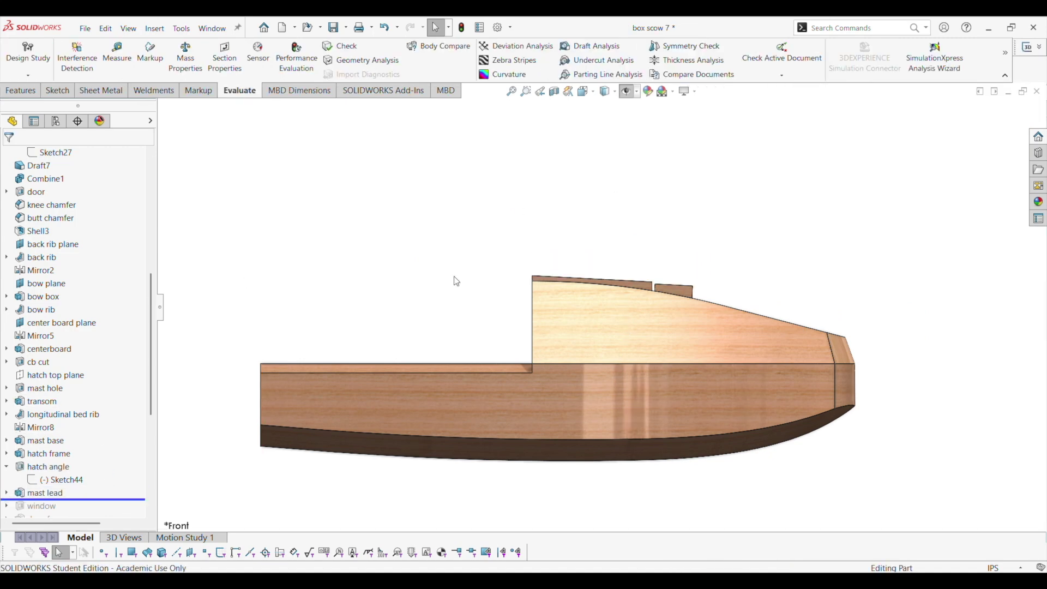
{"action": "middle_click_drag", "start_coordinate": [457, 281], "coordinate": [496, 398]}
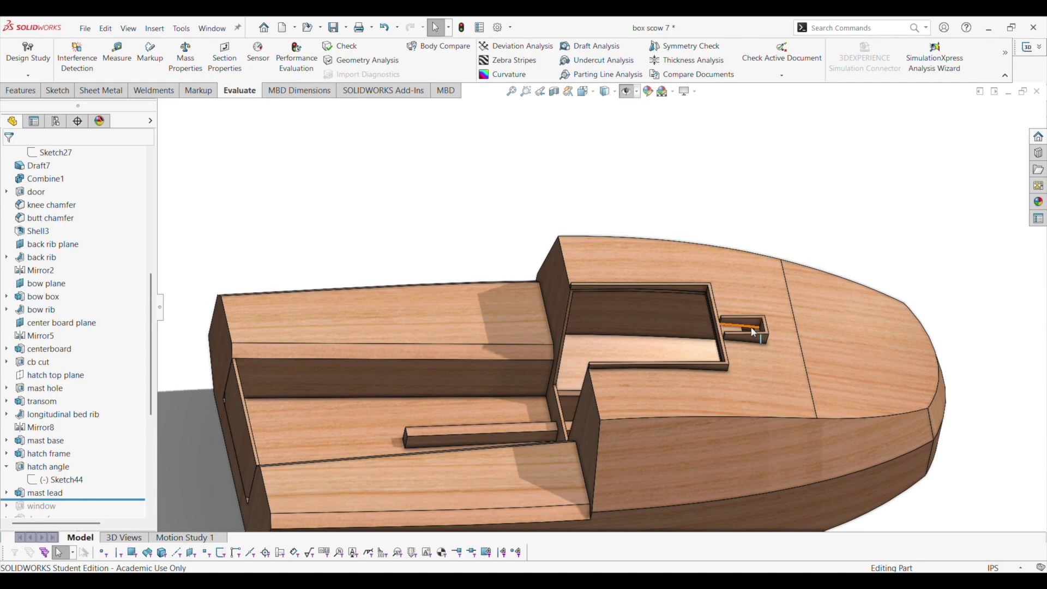
{"action": "scroll", "coordinate": [750, 329], "scroll_direction": "down", "scroll_amount": 5}
{"action": "middle_click", "coordinate": [656, 309]}
{"action": "middle_click_drag", "start_coordinate": [657, 310], "coordinate": [659, 426]}
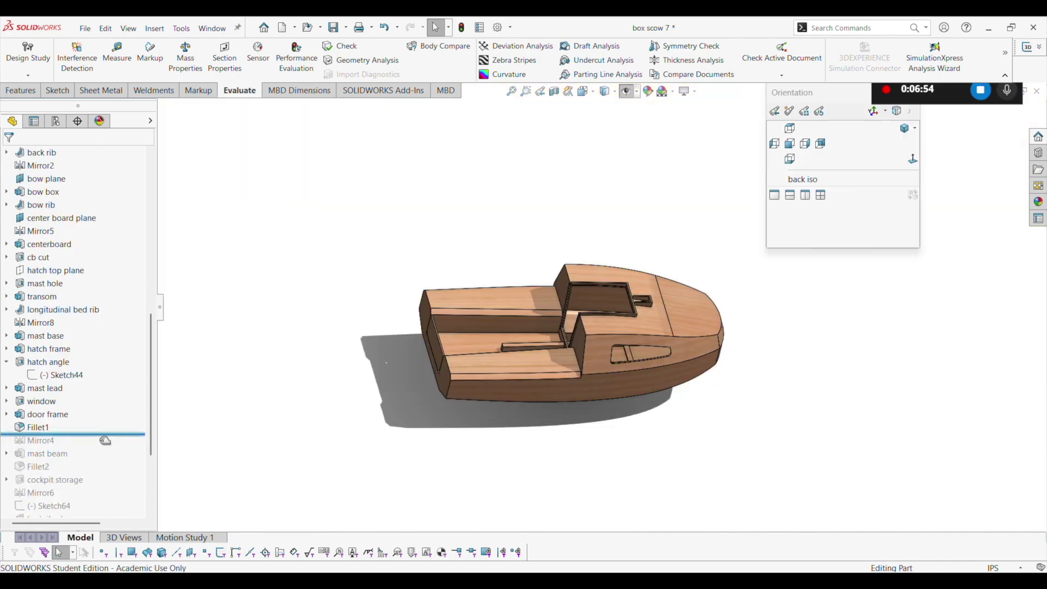
Roll the history forward past Mirror4, the mast beam, Fillet2 and the cockpit storage cut, and inspect the storage opening in the cockpit side.
{"action": "left_click_drag", "start_coordinate": [109, 433], "coordinate": [110, 461]}
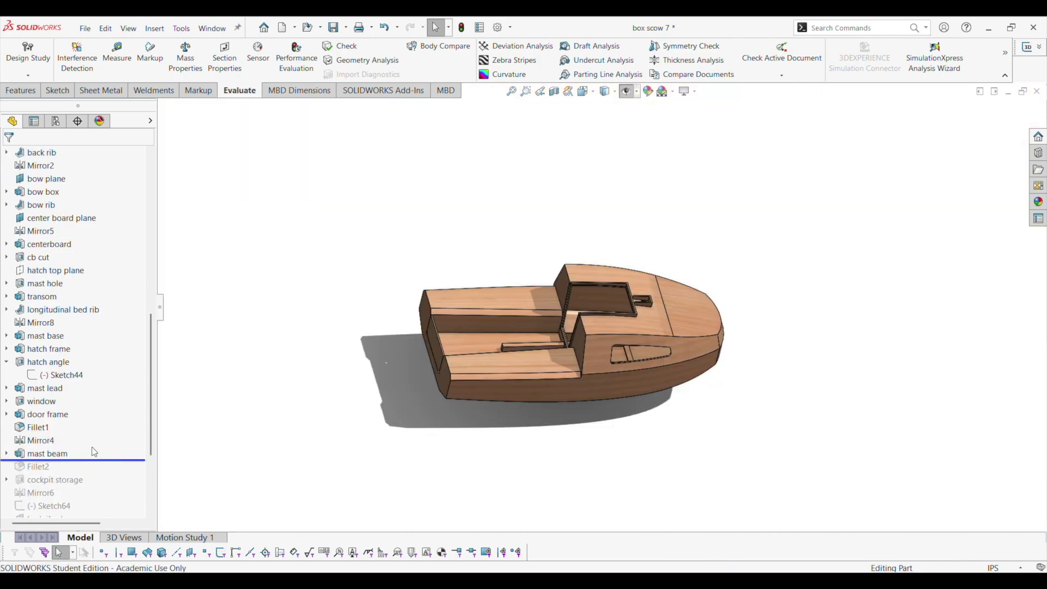
{"action": "key", "text": "space"}
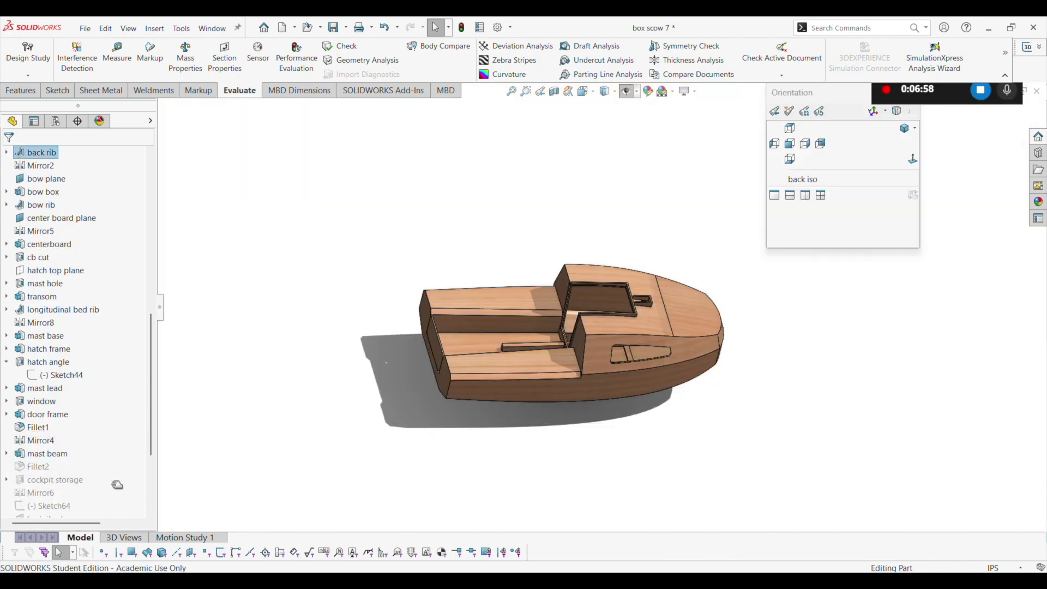
{"action": "left_click_drag", "start_coordinate": [117, 485], "coordinate": [117, 486]}
{"action": "scroll", "coordinate": [479, 317], "scroll_direction": "down", "scroll_amount": 6}
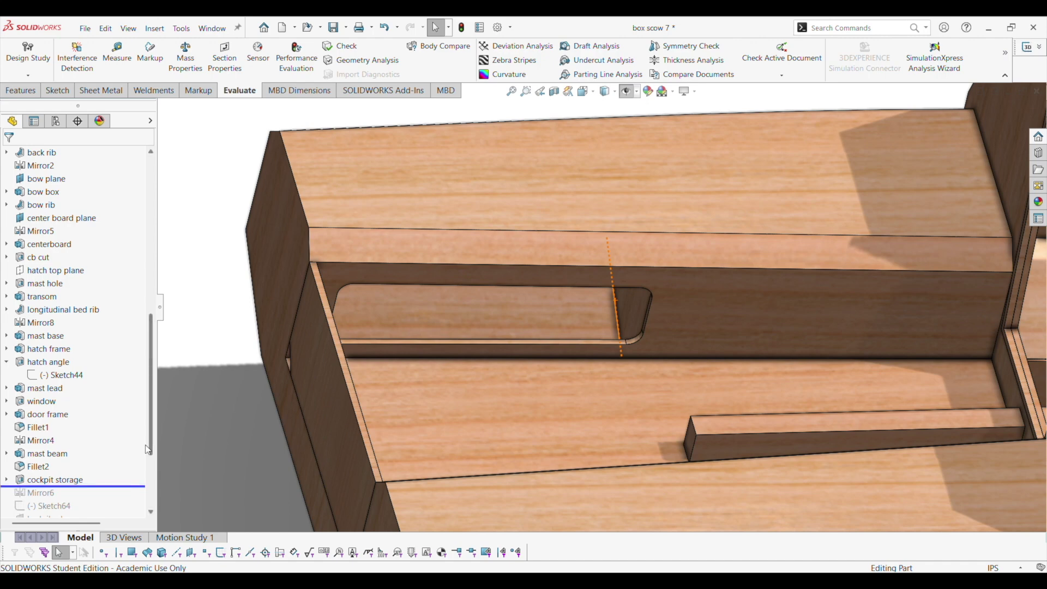
Roll the history forward past Mirror6, Sketch64 and the bed rib plane to include Rib8.
{"action": "key", "text": "space"}
{"action": "scroll", "coordinate": [105, 392], "scroll_direction": "down", "scroll_amount": 3}
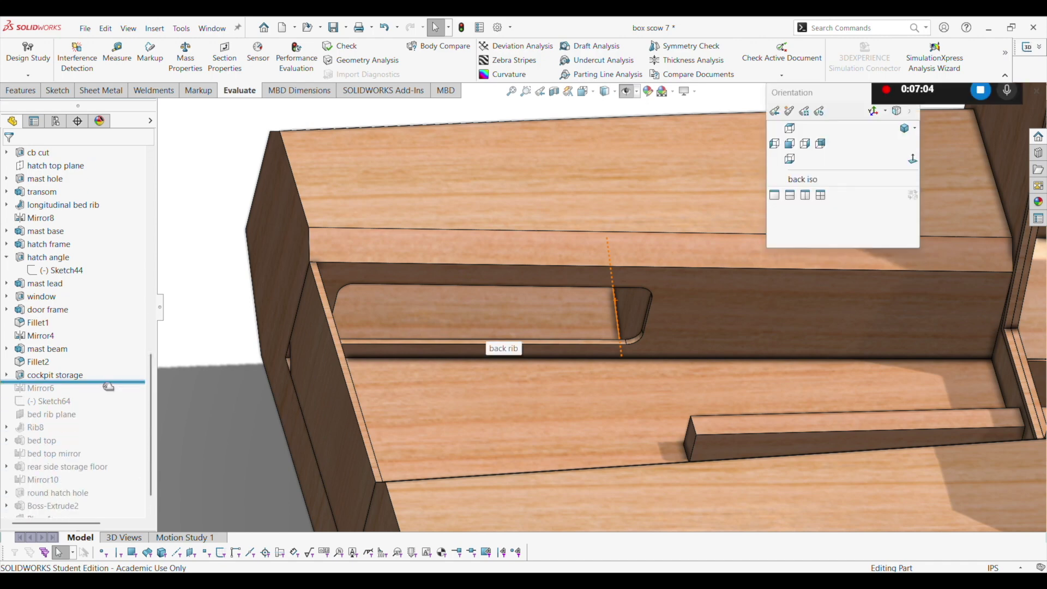
{"action": "left_click_drag", "start_coordinate": [109, 387], "coordinate": [114, 426]}
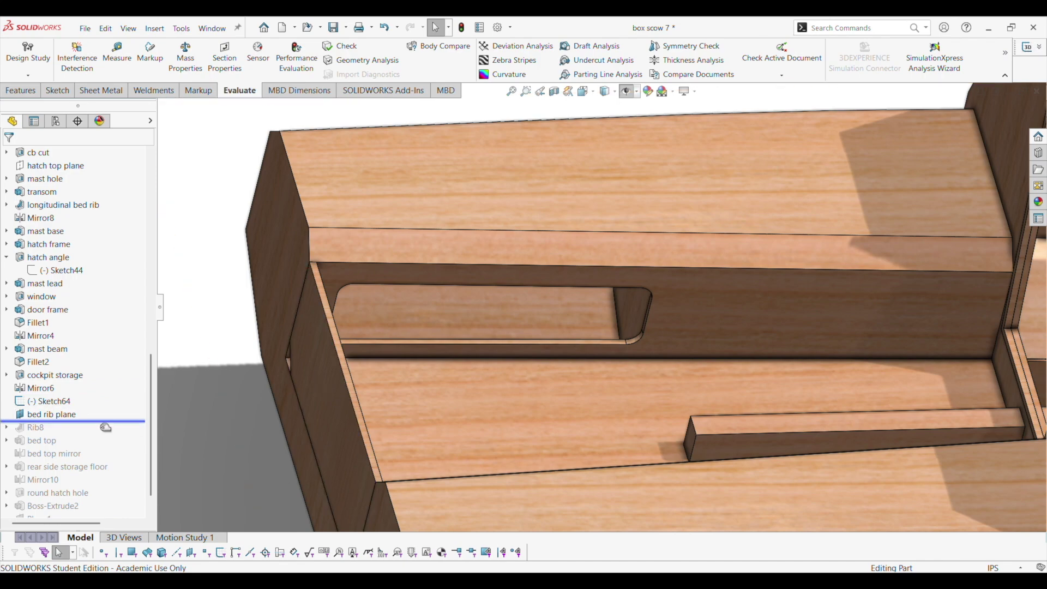
{"action": "left_click_drag", "start_coordinate": [105, 428], "coordinate": [106, 435]}
{"action": "scroll", "coordinate": [329, 357], "scroll_direction": "up", "scroll_amount": 5}
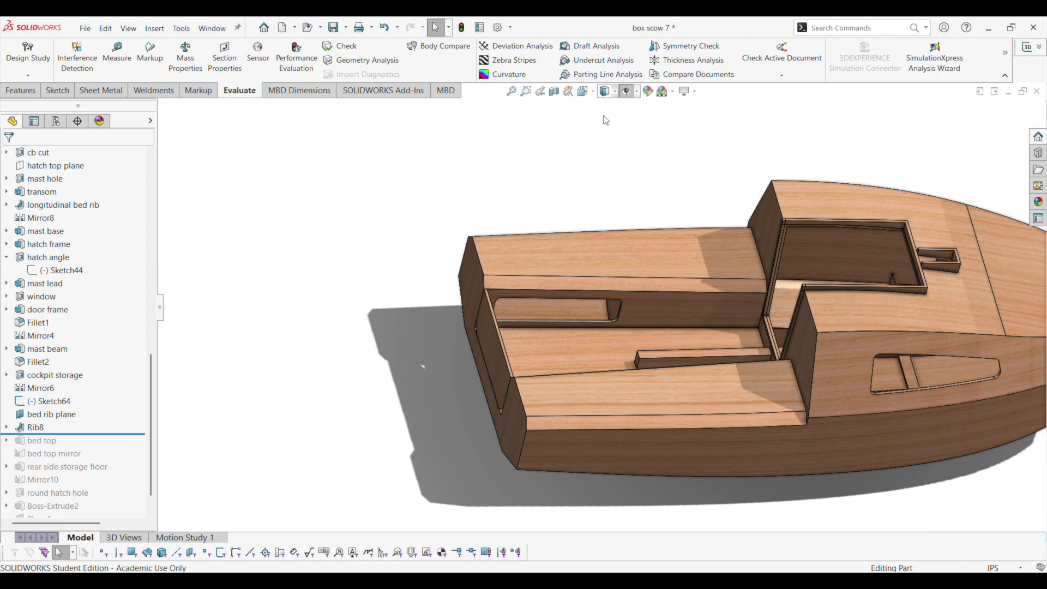
Display the boat with hidden lines visible and examine the ribs inside the hull from stern to bow.
{"action": "left_click", "coordinate": [604, 152]}
{"action": "scroll", "coordinate": [673, 418], "scroll_direction": "down", "scroll_amount": 4}
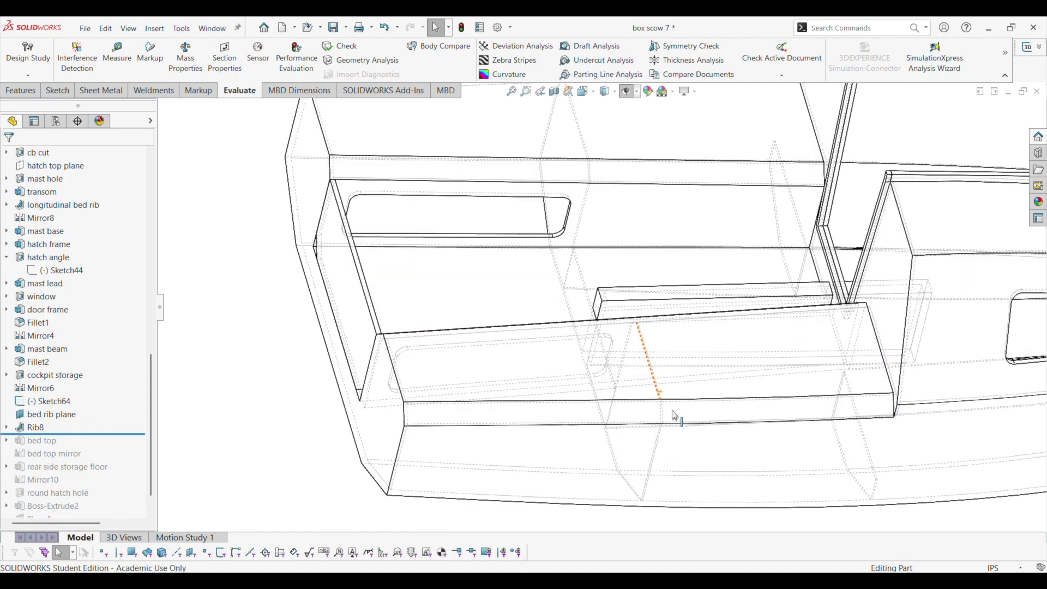
{"action": "scroll", "coordinate": [828, 381], "scroll_direction": "up", "scroll_amount": 3}
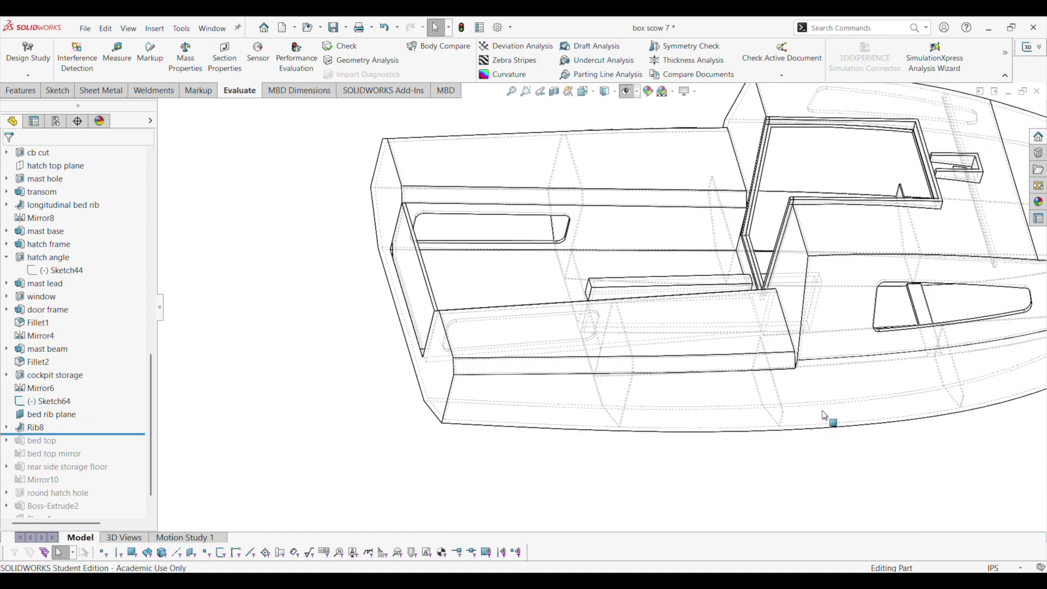
{"action": "scroll", "coordinate": [927, 365], "scroll_direction": "up", "scroll_amount": 2}
{"action": "scroll", "coordinate": [806, 330], "scroll_direction": "down", "scroll_amount": 5}
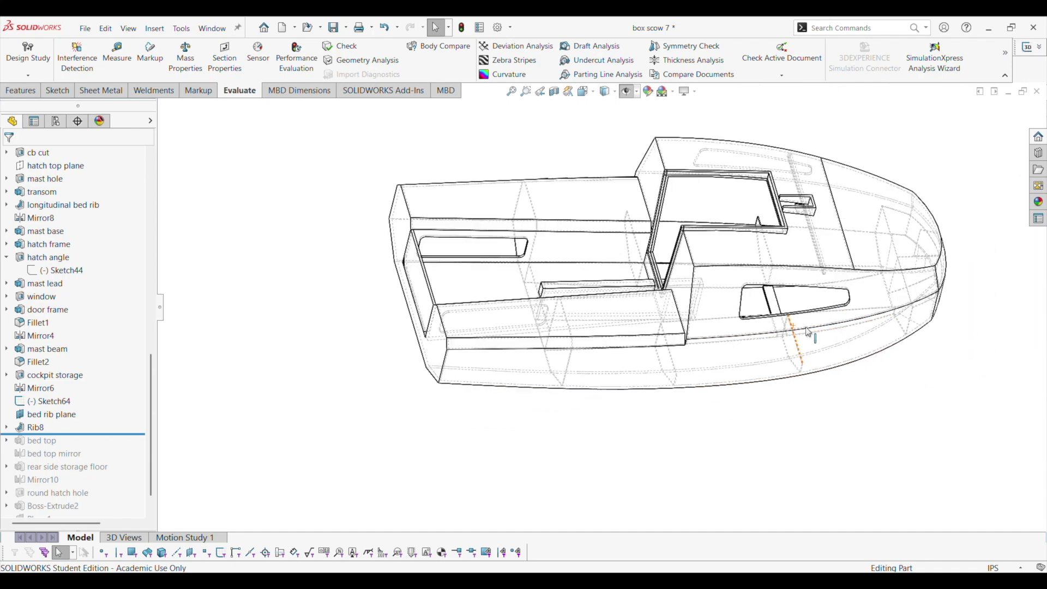
{"action": "scroll", "coordinate": [683, 354], "scroll_direction": "up", "scroll_amount": 6}
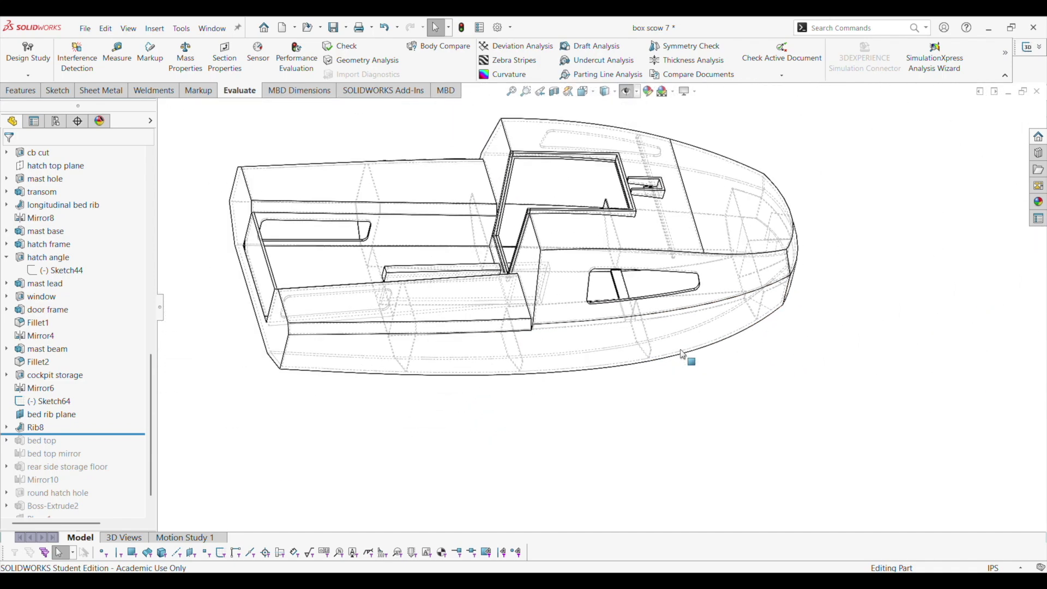
{"action": "scroll", "coordinate": [614, 206], "scroll_direction": "down", "scroll_amount": 2}
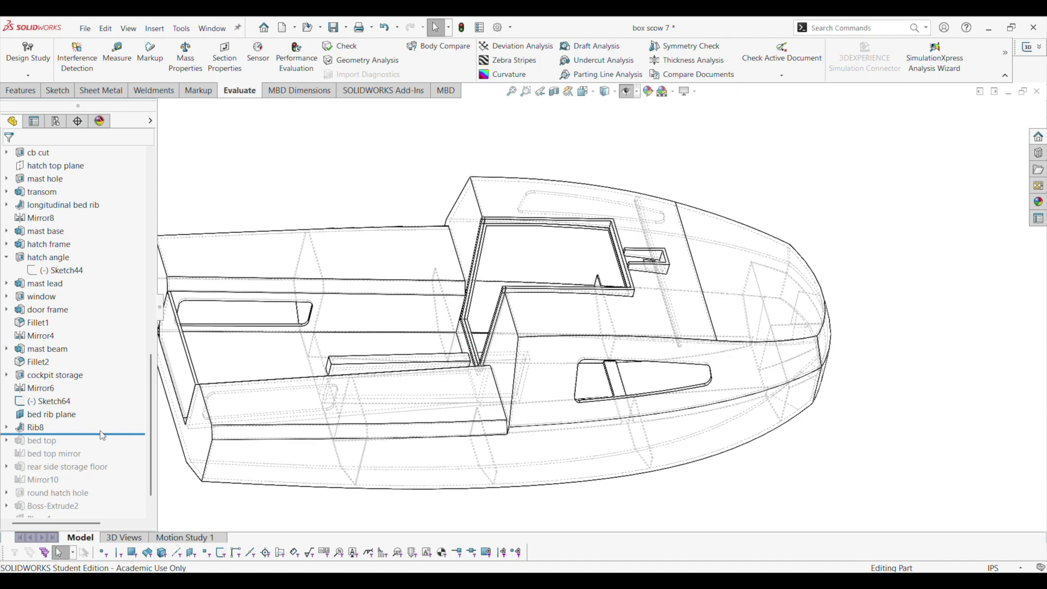
Roll the history forward past the bed top, rear side storage floor and round hatch hole, with the boat displayed shaded with edges.
{"action": "left_click_drag", "start_coordinate": [100, 439], "coordinate": [100, 445]}
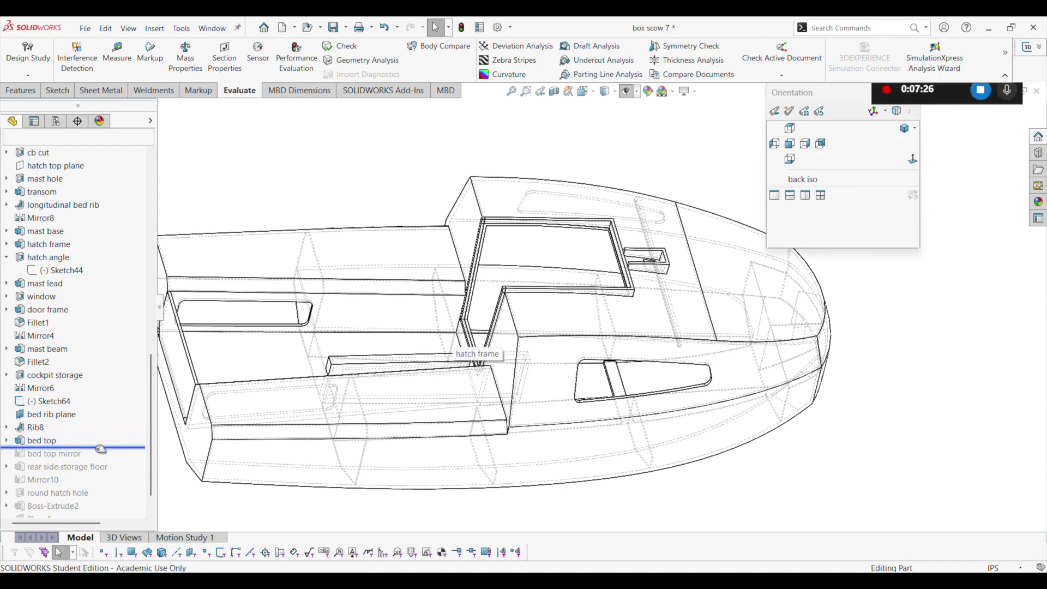
{"action": "left_click", "coordinate": [605, 104]}
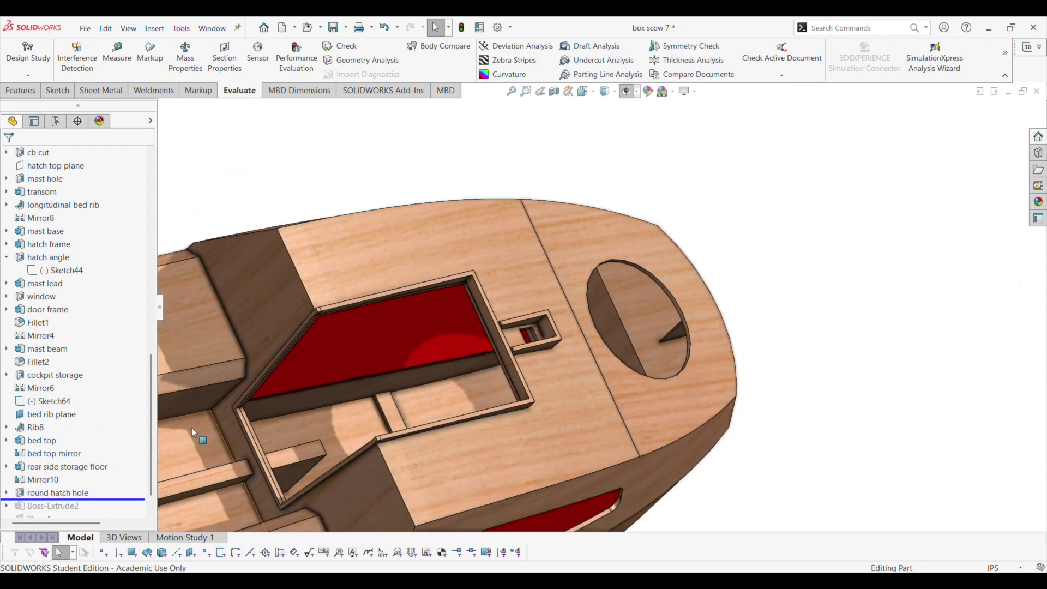
{"action": "scroll", "coordinate": [194, 425], "scroll_direction": "up", "scroll_amount": 2}
Roll the history forward past Boss-Extrude2, Plane1 and Fillet3, and highlight Fillet3 to inspect the round hatch rim on the foredeck.
{"action": "left_click_drag", "start_coordinate": [109, 500], "coordinate": [107, 514]}
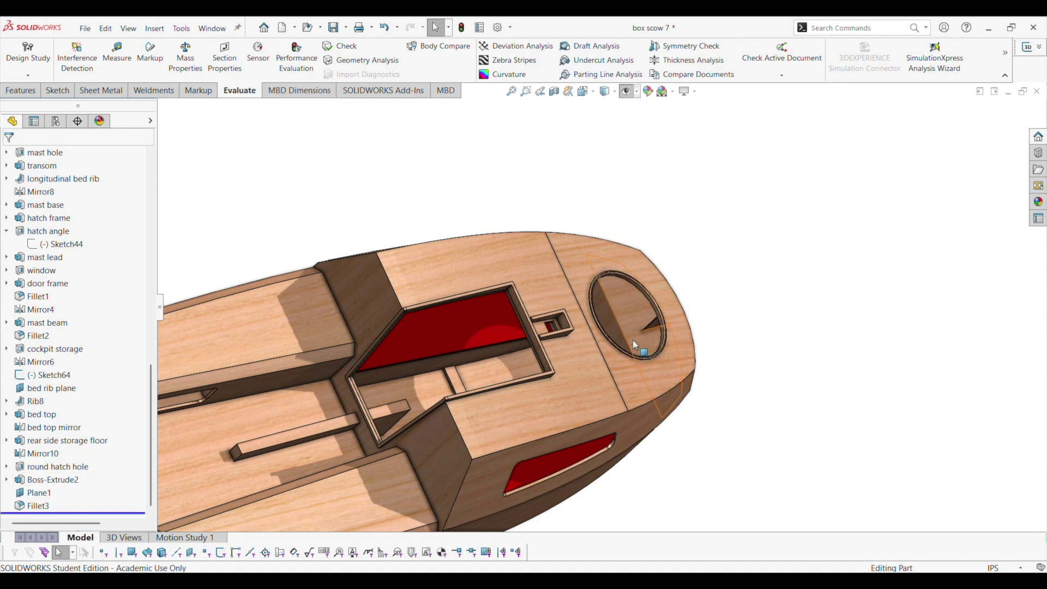
{"action": "scroll", "coordinate": [635, 344], "scroll_direction": "down", "scroll_amount": 8}
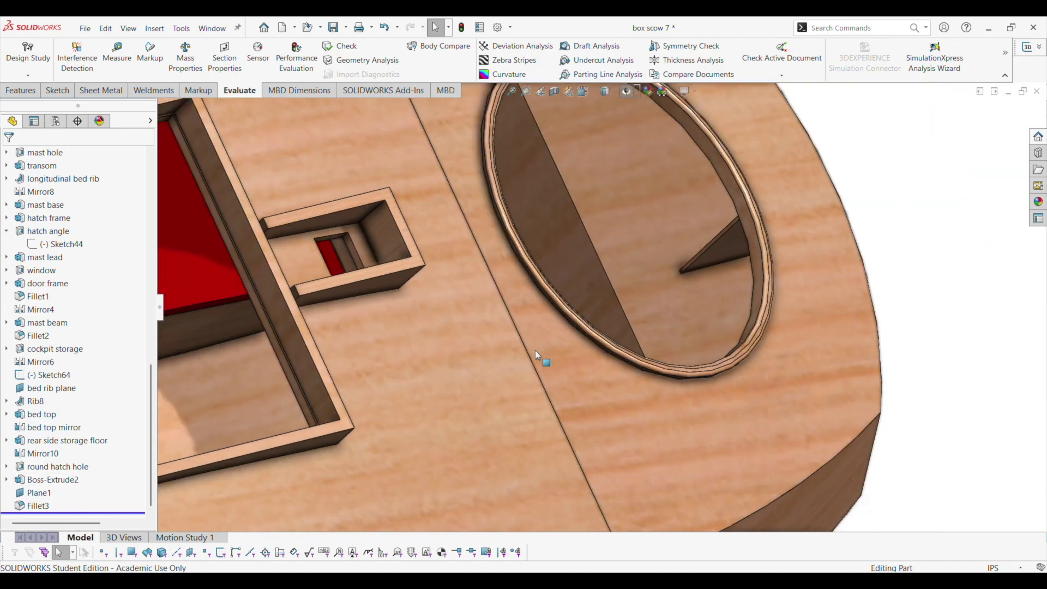
{"action": "scroll", "coordinate": [536, 353], "scroll_direction": "up", "scroll_amount": 6}
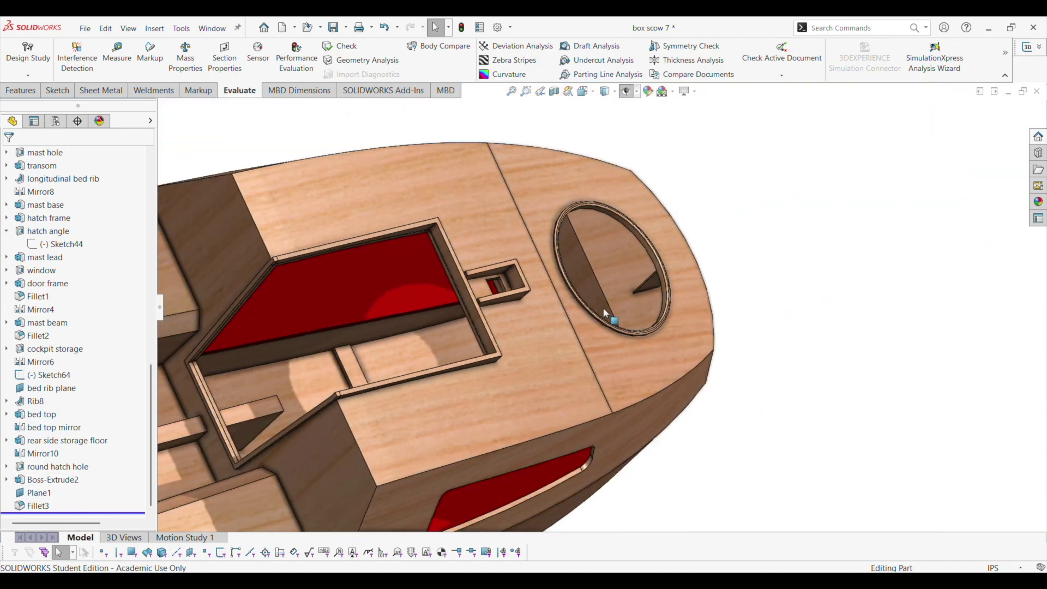
{"action": "left_click", "coordinate": [45, 506]}
{"action": "scroll", "coordinate": [575, 268], "scroll_direction": "down", "scroll_amount": 5}
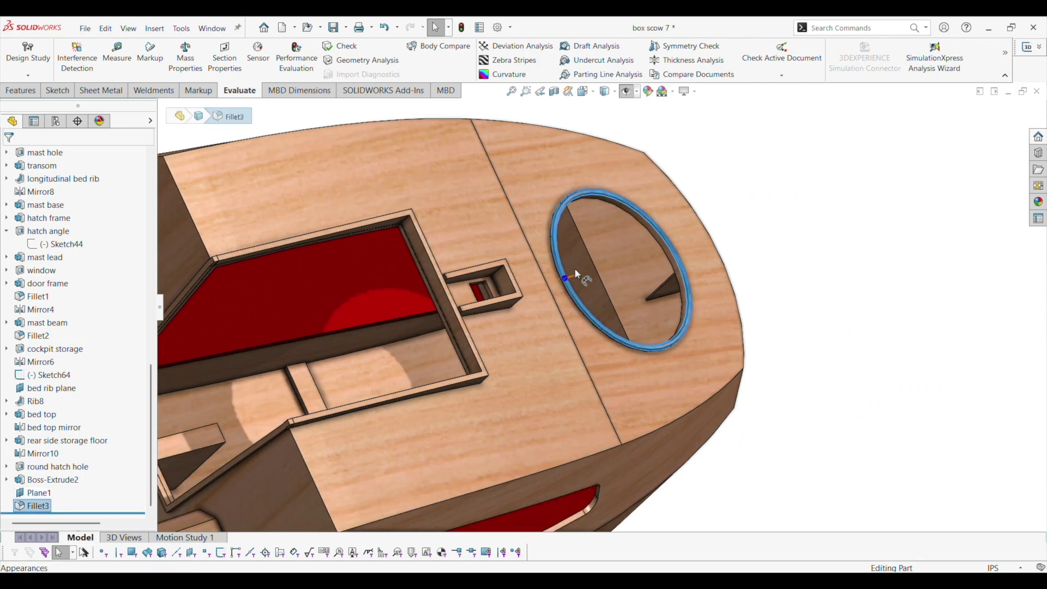
{"action": "scroll", "coordinate": [575, 268], "scroll_direction": "up", "scroll_amount": 10}
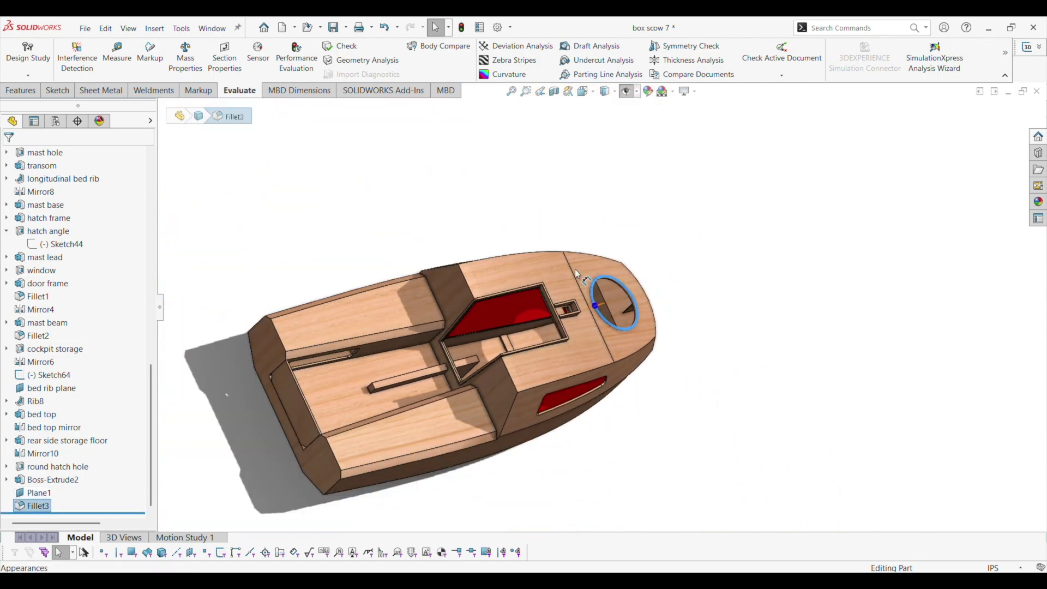
Show the boat in the saved back iso view and examine the cabin, hatch opening and cockpit.
{"action": "key", "text": "space"}
{"action": "key", "text": "Escape"}
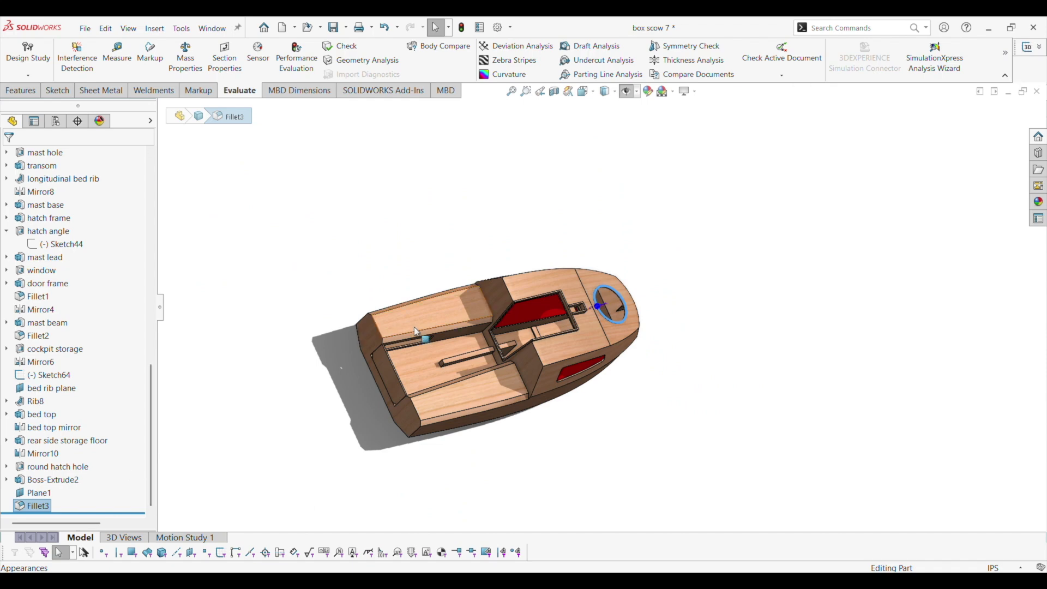
{"action": "left_click", "coordinate": [795, 180]}
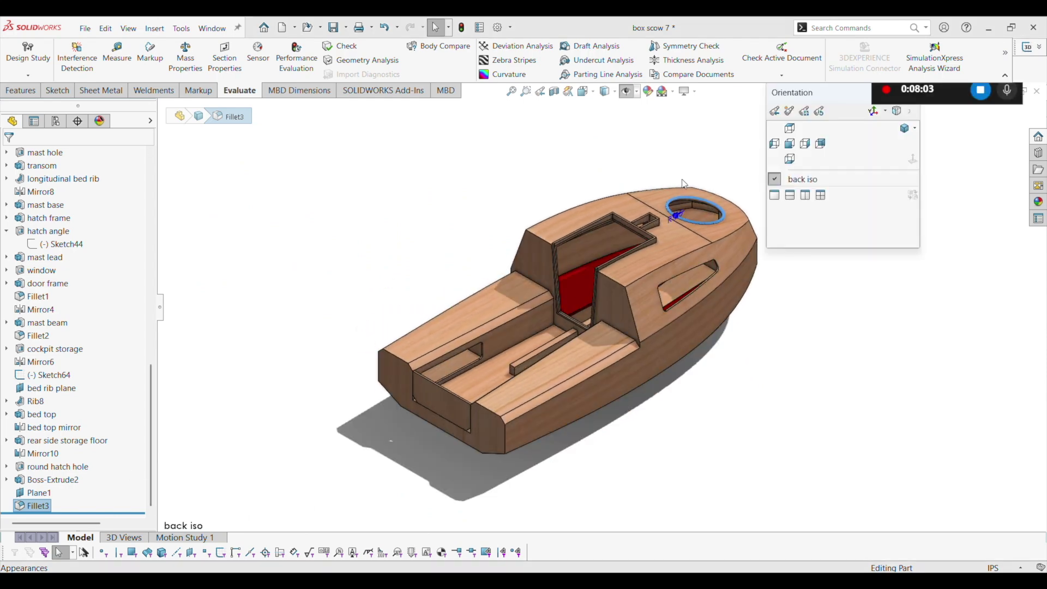
{"action": "scroll", "coordinate": [578, 297], "scroll_direction": "down", "scroll_amount": 4}
{"action": "scroll", "coordinate": [578, 298], "scroll_direction": "up", "scroll_amount": 8}
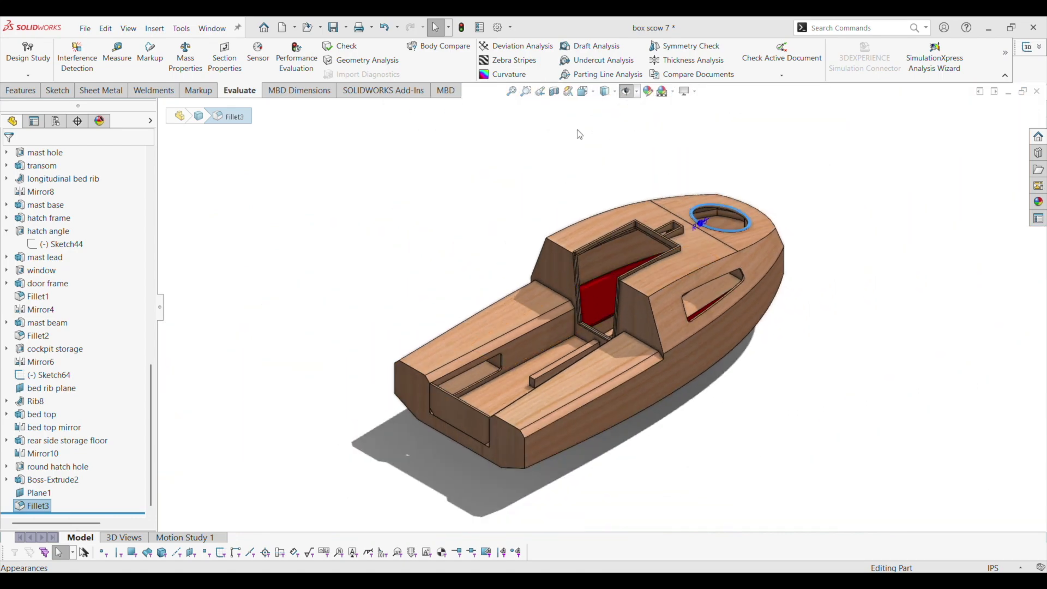
{"action": "scroll", "coordinate": [559, 172], "scroll_direction": "down", "scroll_amount": 2}
{"action": "scroll", "coordinate": [680, 345], "scroll_direction": "down", "scroll_amount": 2}
{"action": "scroll", "coordinate": [658, 336], "scroll_direction": "up", "scroll_amount": 5}
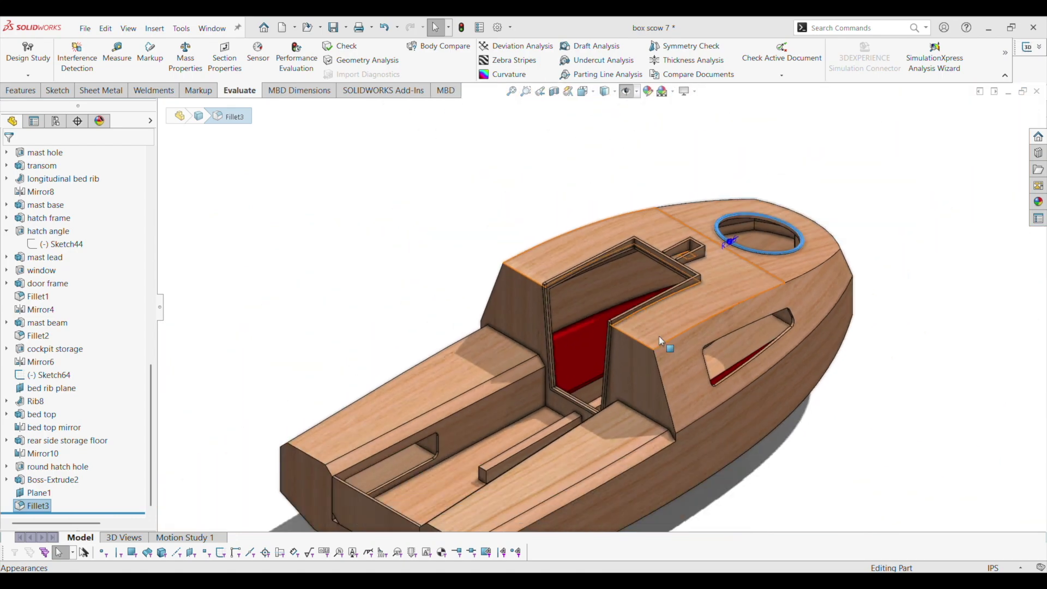
{"action": "scroll", "coordinate": [617, 337], "scroll_direction": "down", "scroll_amount": 2}
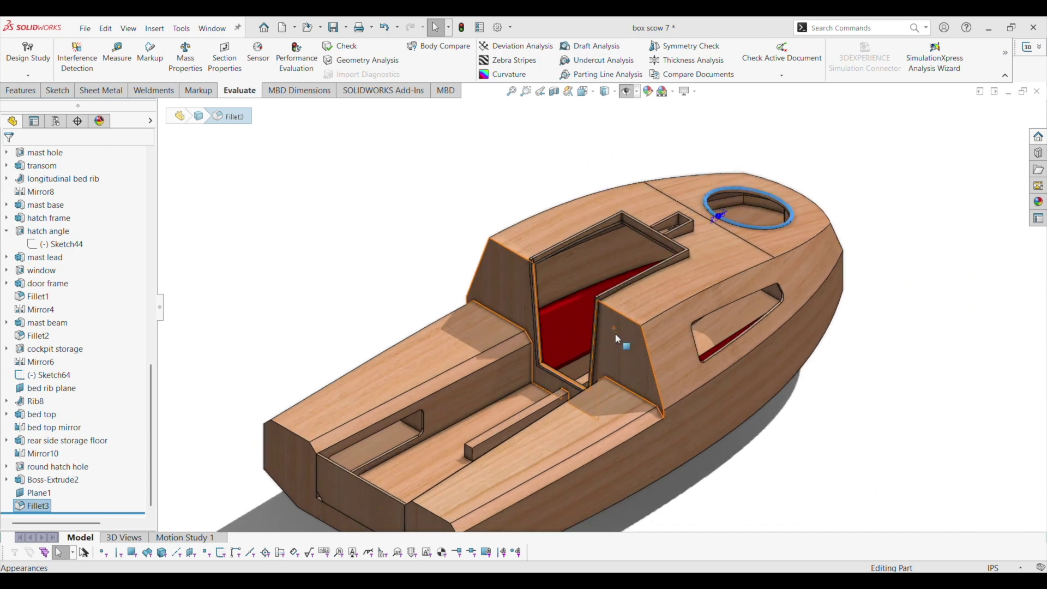
{"action": "scroll", "coordinate": [601, 338], "scroll_direction": "up", "scroll_amount": 3}
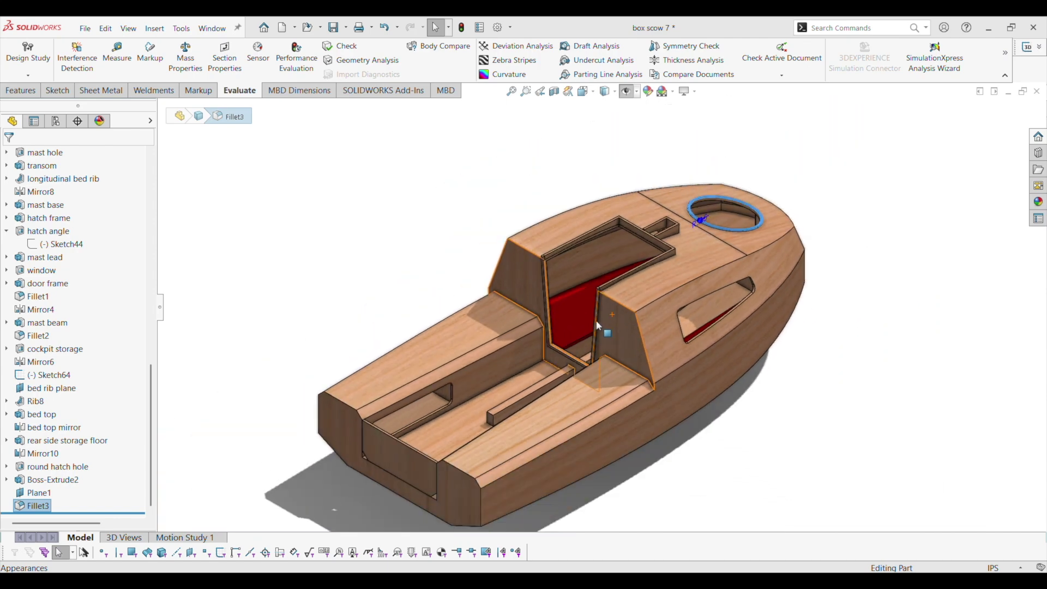
{"action": "scroll", "coordinate": [625, 300], "scroll_direction": "up", "scroll_amount": 3}
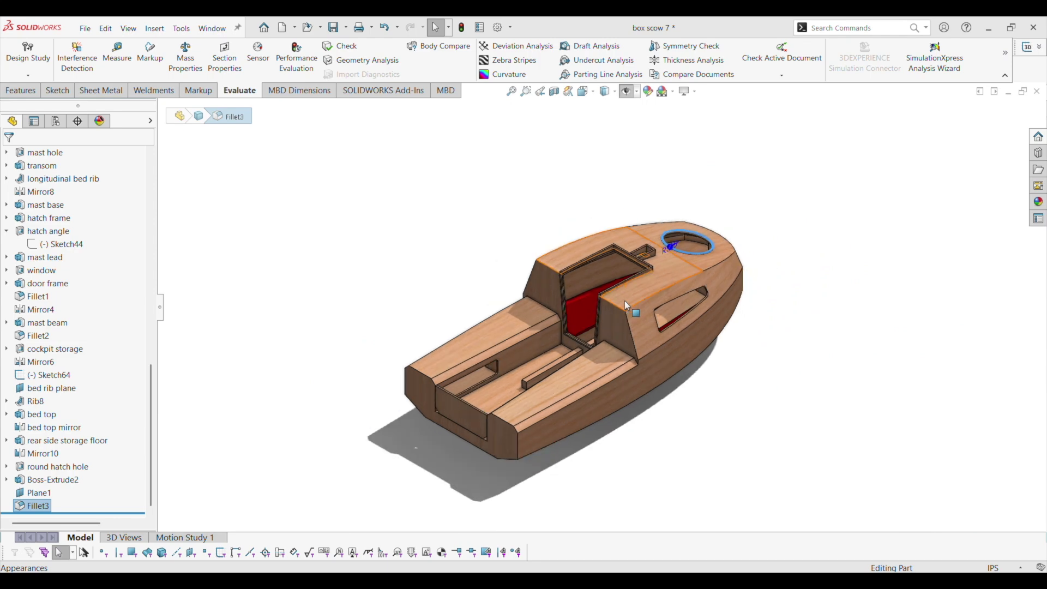
{"action": "scroll", "coordinate": [600, 307], "scroll_direction": "down", "scroll_amount": 4}
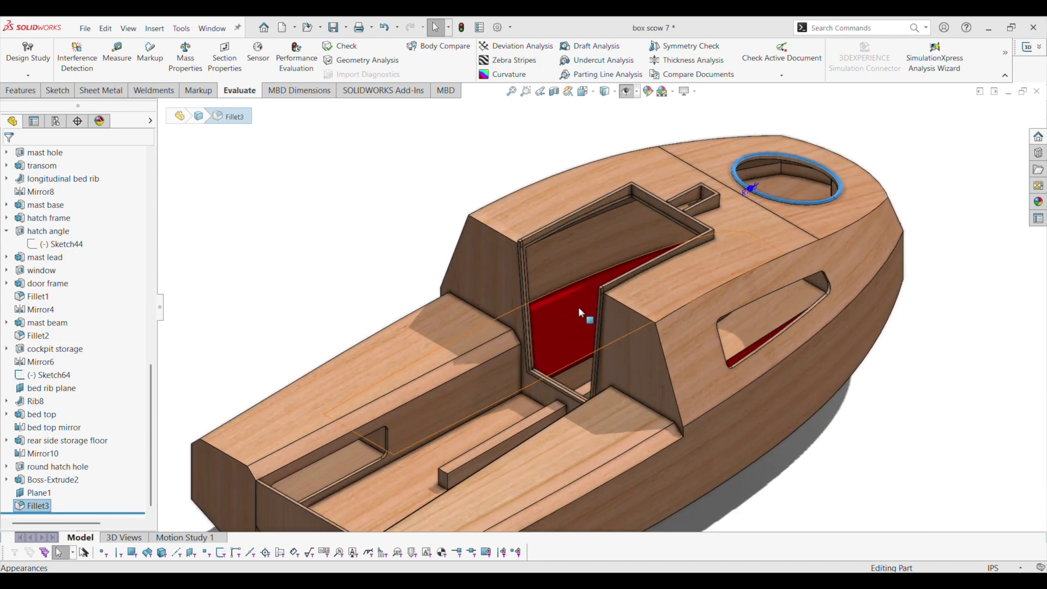
Switch to the Front view to examine the side profile of the hull and cabin.
{"action": "scroll", "coordinate": [596, 305], "scroll_direction": "up", "scroll_amount": 2}
{"action": "middle_click_drag", "start_coordinate": [596, 303], "coordinate": [547, 226]}
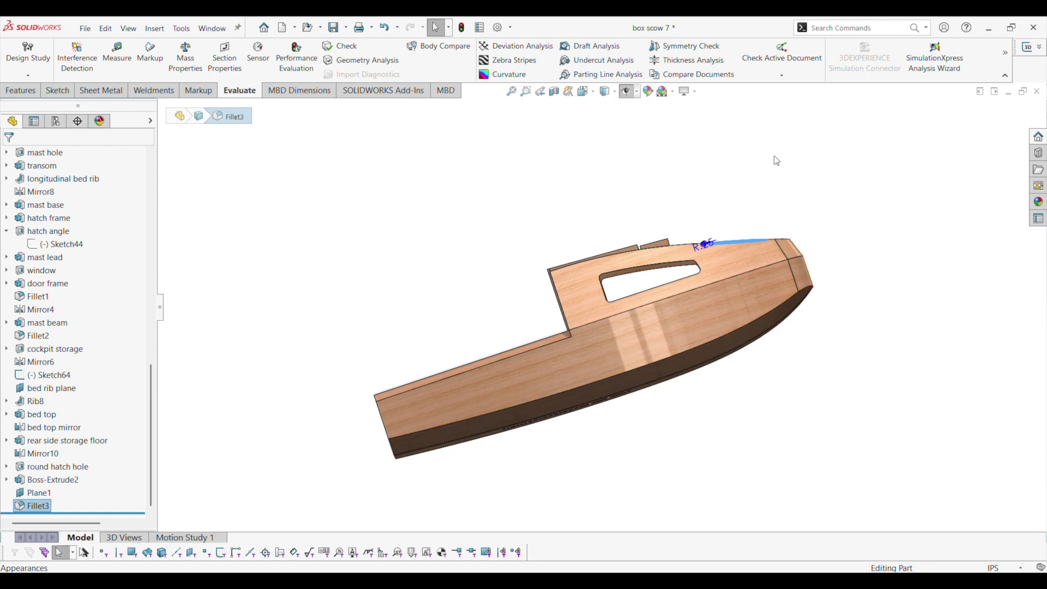
{"action": "key", "text": "ctrl+1"}
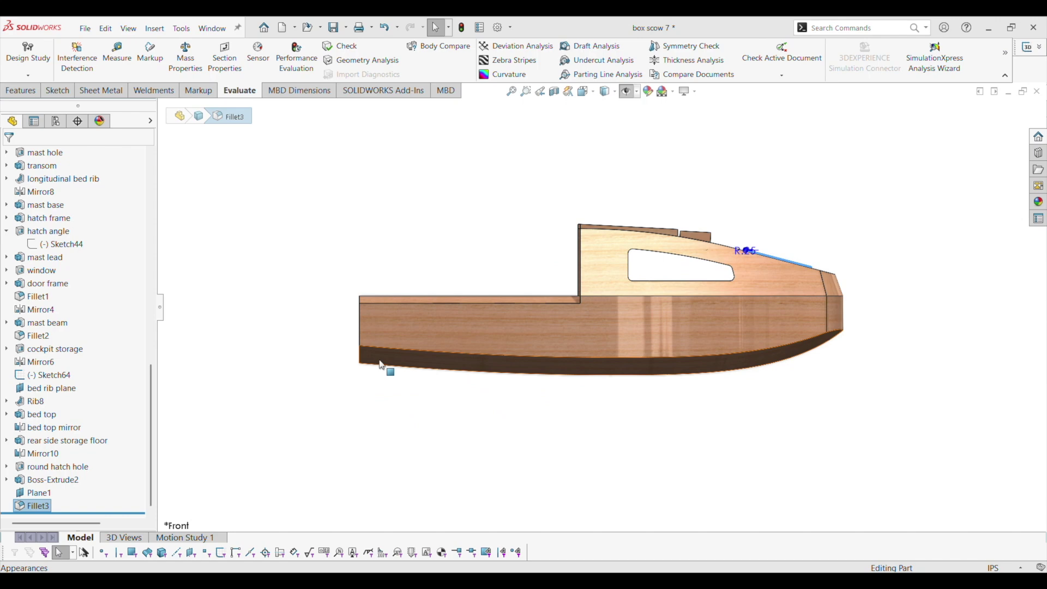
Examine the cockpit floor, storage openings and cabin entrance from above the stern.
{"action": "middle_click_drag", "start_coordinate": [600, 353], "coordinate": [706, 500]}
{"action": "scroll", "coordinate": [616, 370], "scroll_direction": "down", "scroll_amount": 4}
{"action": "middle_click", "coordinate": [575, 365]}
{"action": "scroll", "coordinate": [561, 402], "scroll_direction": "up", "scroll_amount": 4}
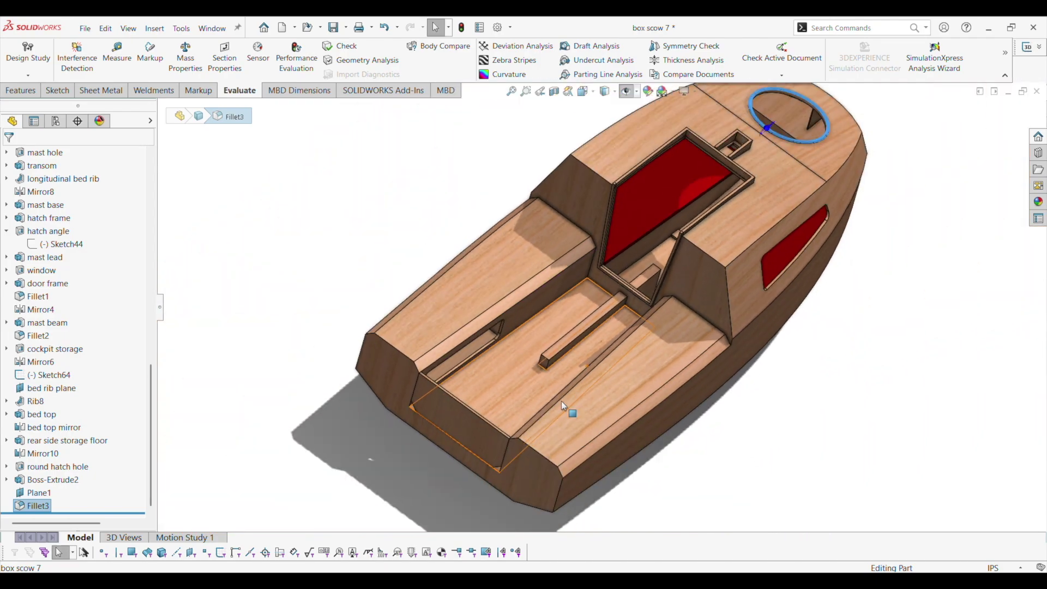
{"action": "middle_click_drag", "start_coordinate": [561, 401], "coordinate": [582, 355]}
{"action": "scroll", "coordinate": [582, 355], "scroll_direction": "down", "scroll_amount": 4}
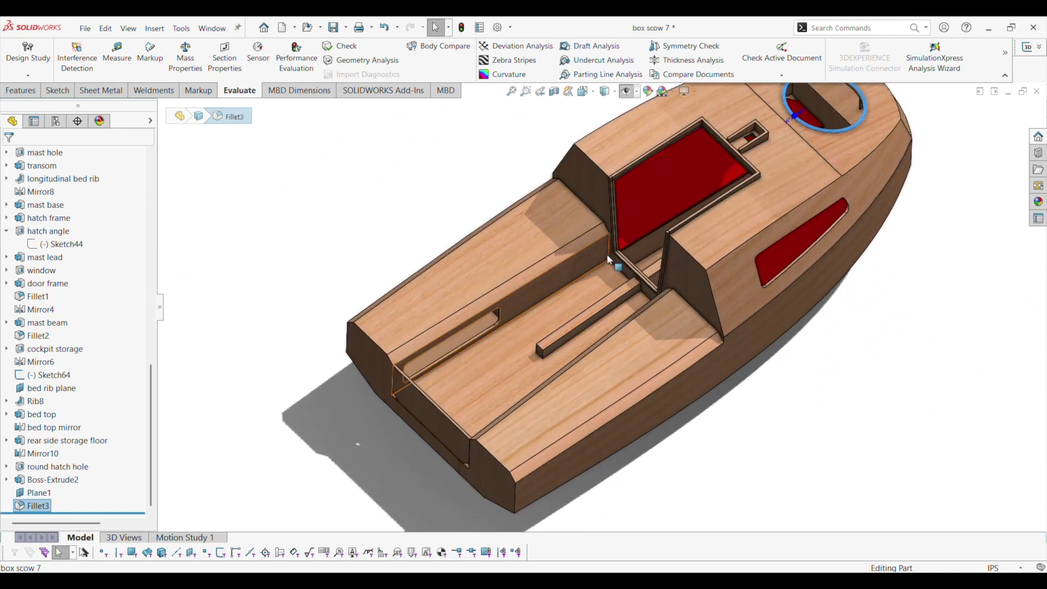